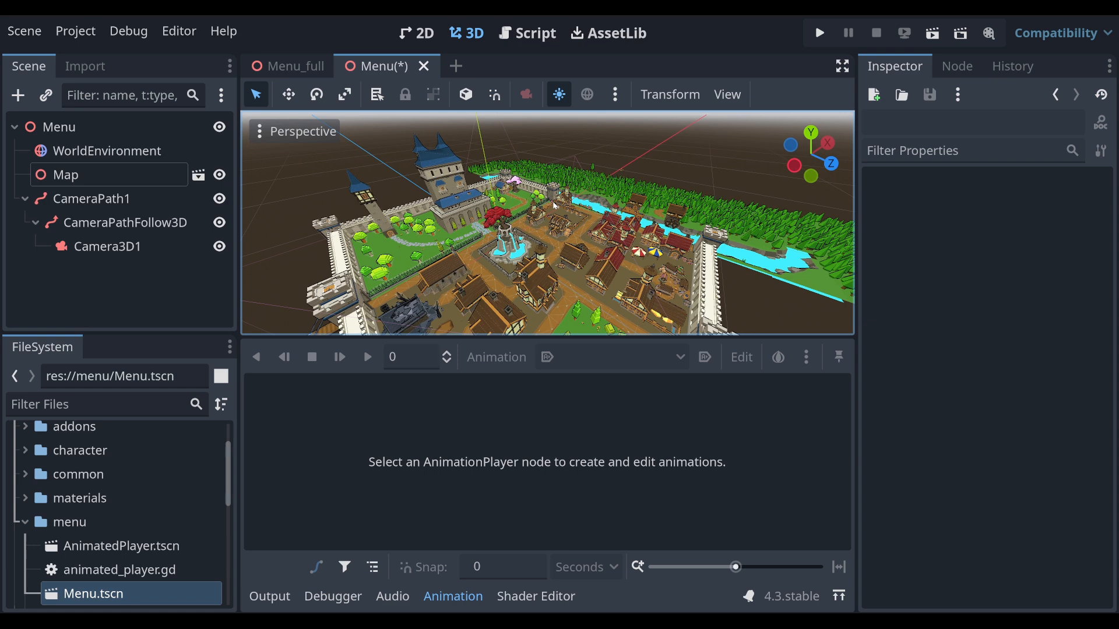
Step: Try adding four more curve points to CameraPath1, looping around the town from the castle side to the far houses
click(91, 198)
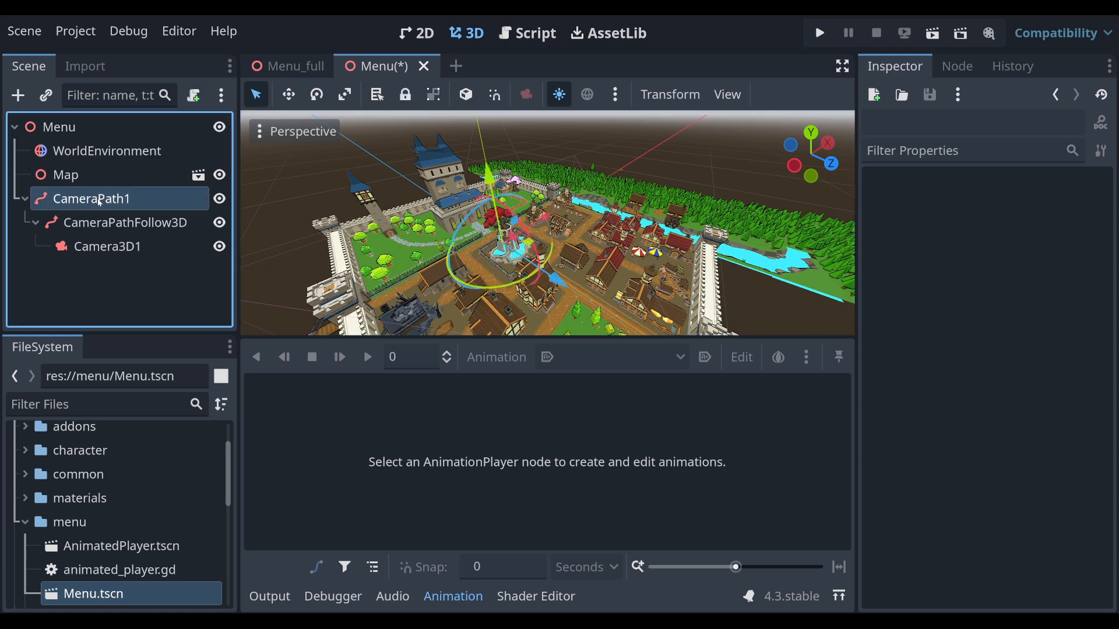
middle_drag(530, 181, 703, 294)
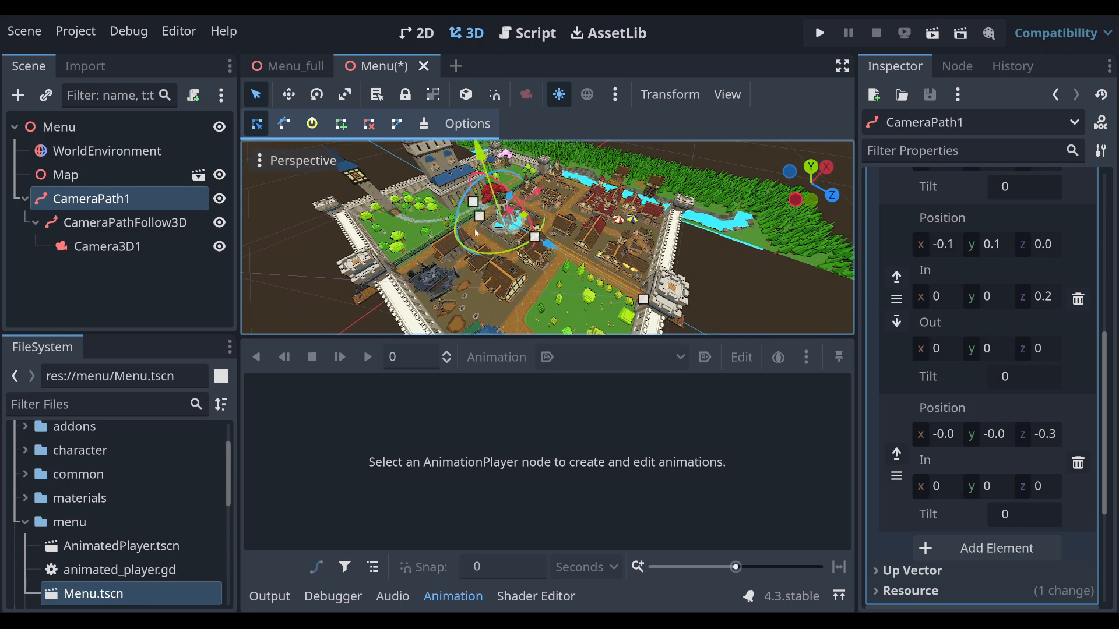
right_drag(519, 231, 618, 279)
key(w)
key(s)
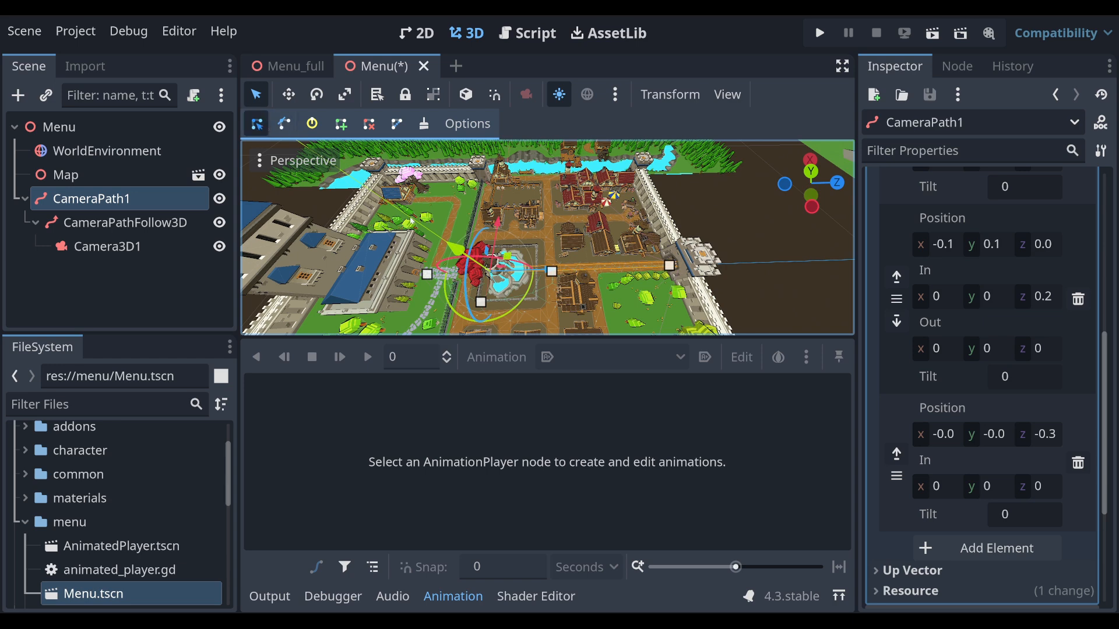
ctrl+click(431, 214)
ctrl+click(461, 184)
ctrl+click(550, 181)
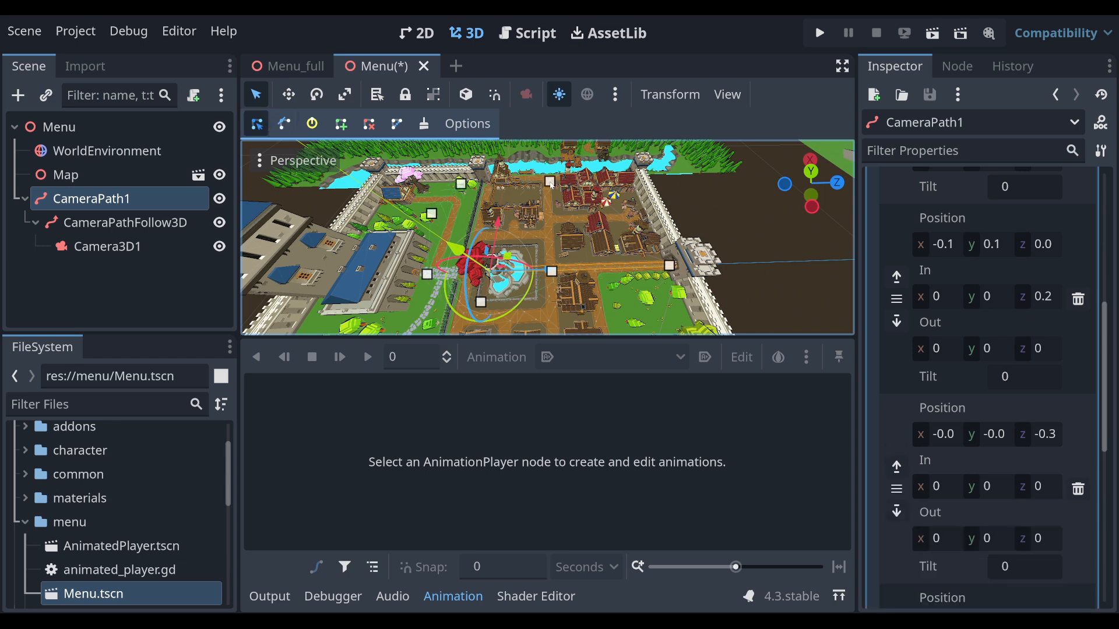
ctrl+click(616, 213)
Step: Undo the four curve points added to CameraPath1
key(ctrl+z)
key(ctrl+z)
key(ctrl+z)
key(ctrl+z)
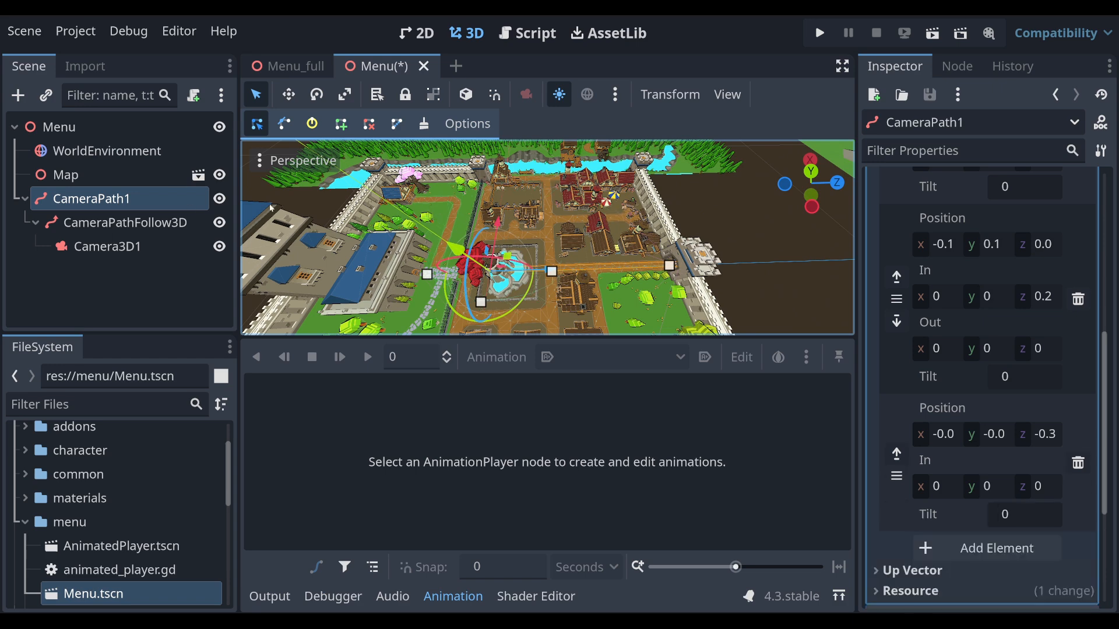
Step: Examine CameraPathFollow3D's Progress Ratio by sweeping it along the path and back to 0, and check its child camera
click(107, 223)
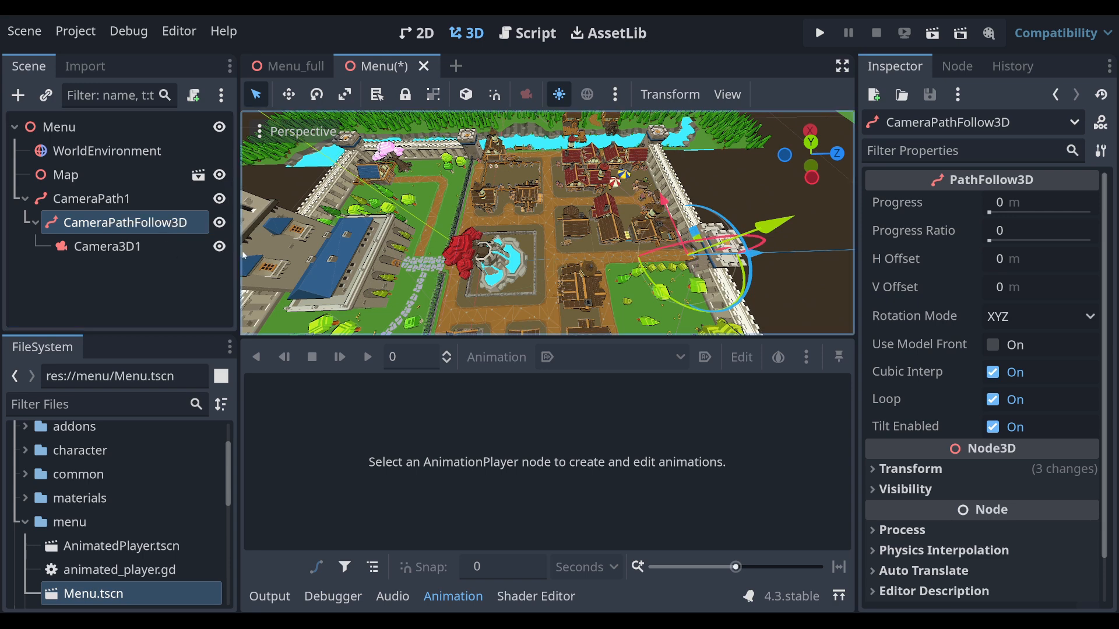
click(133, 299)
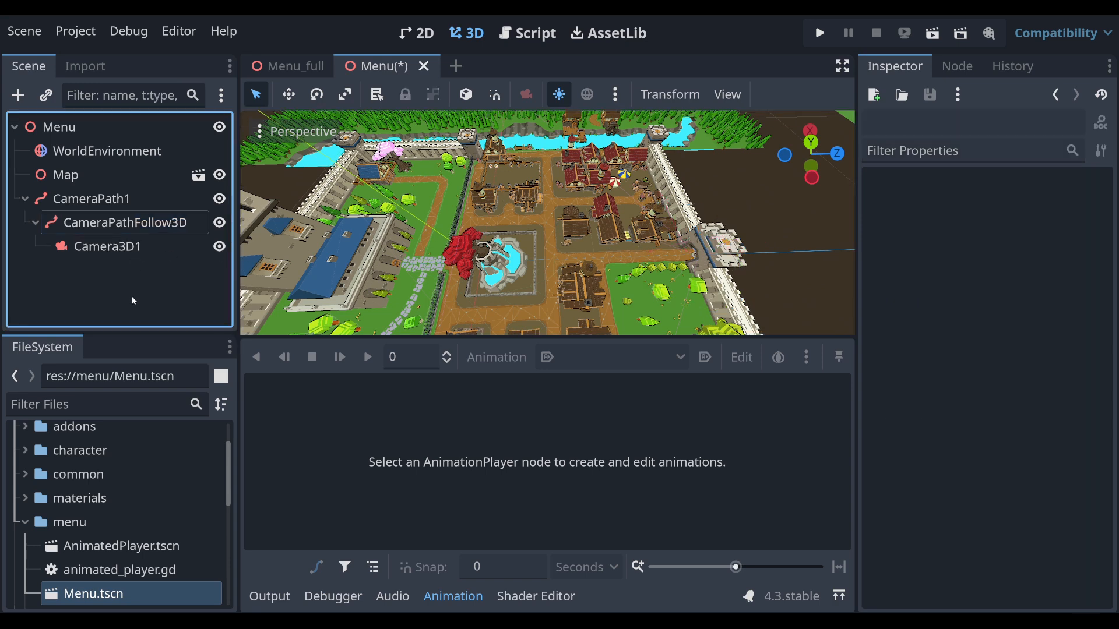
click(119, 223)
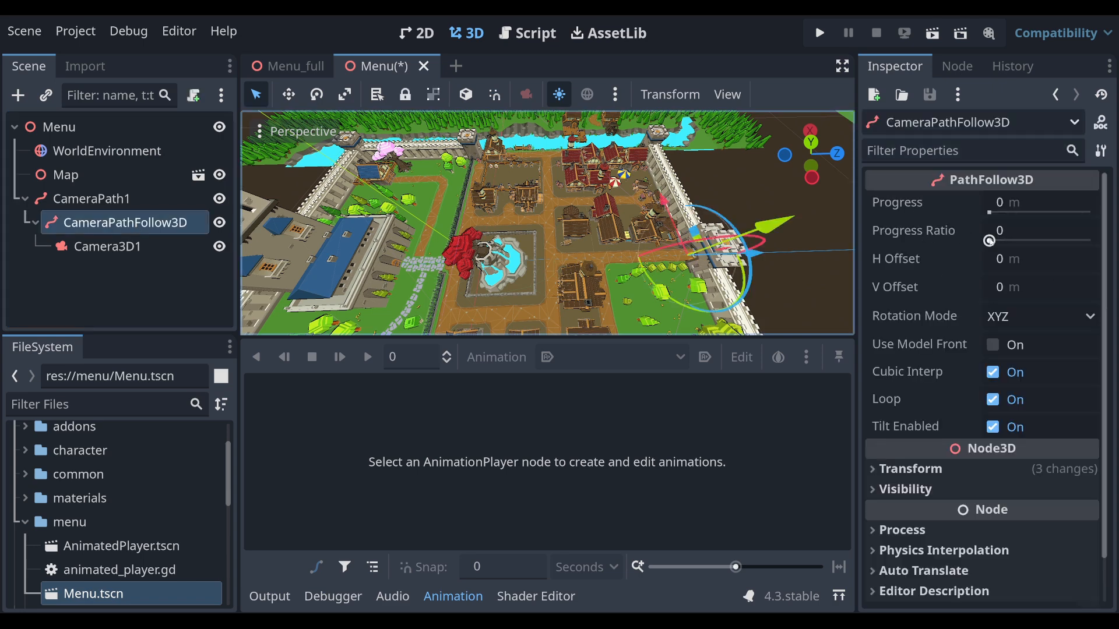
mouse_move(989, 241)
mouse_down()
mouse_move(1092, 241)
mouse_move(970, 239)
mouse_up()
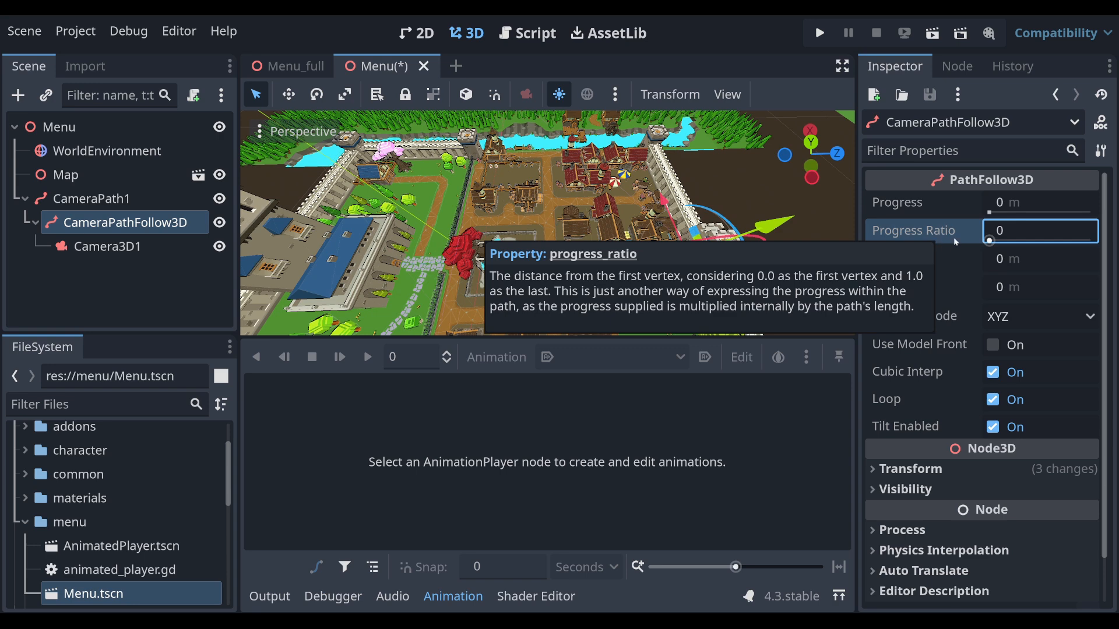
mouse_move(989, 240)
mouse_down()
mouse_move(1112, 239)
mouse_move(981, 234)
mouse_up()
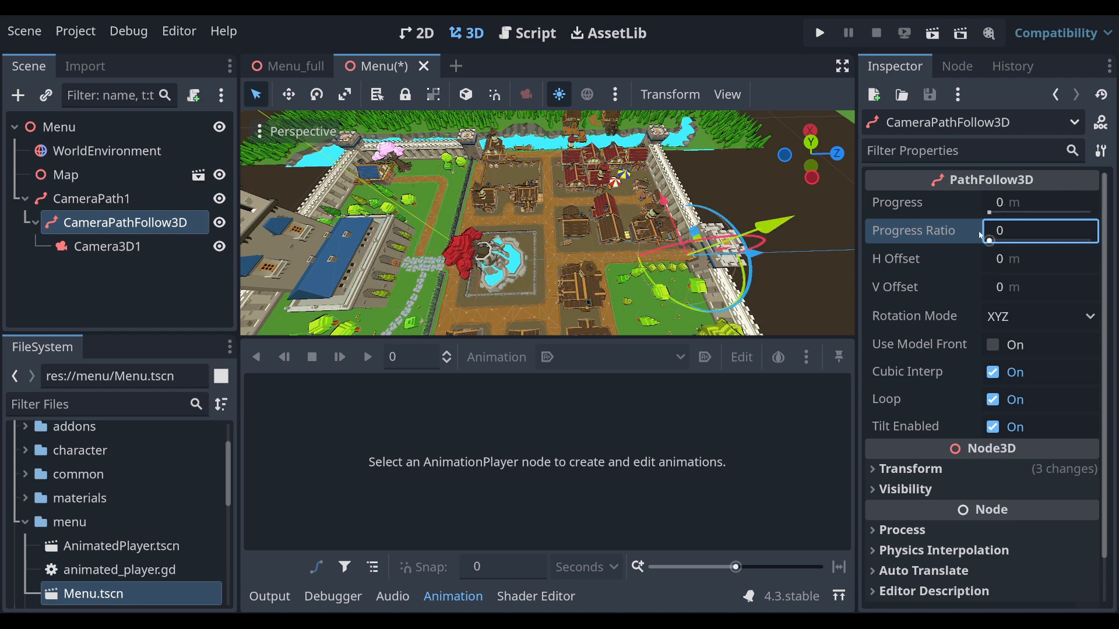
click(158, 251)
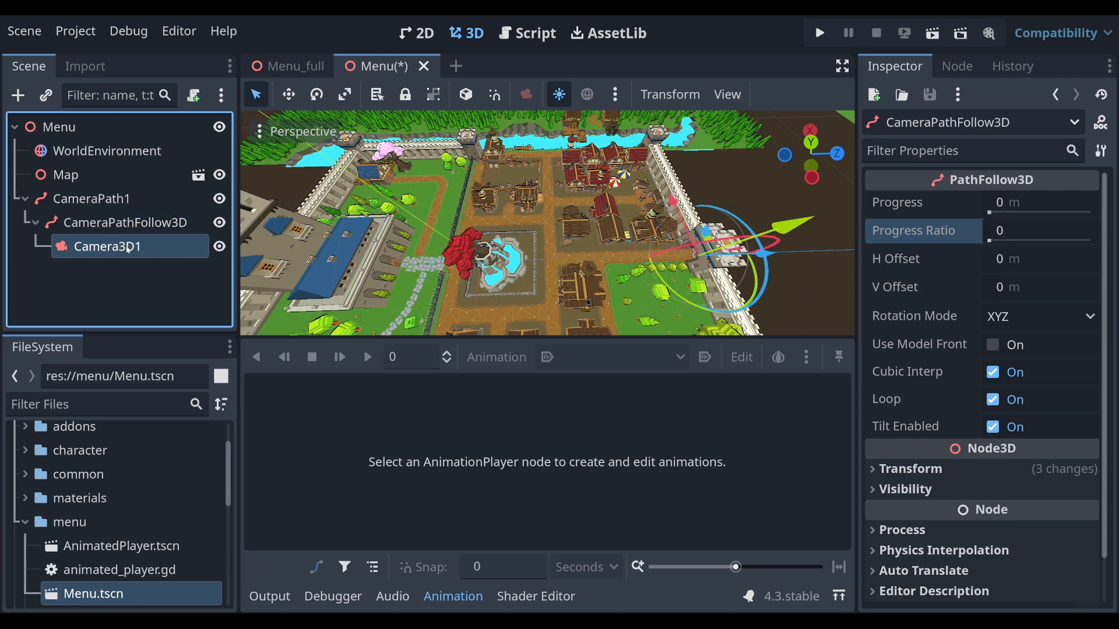
click(126, 227)
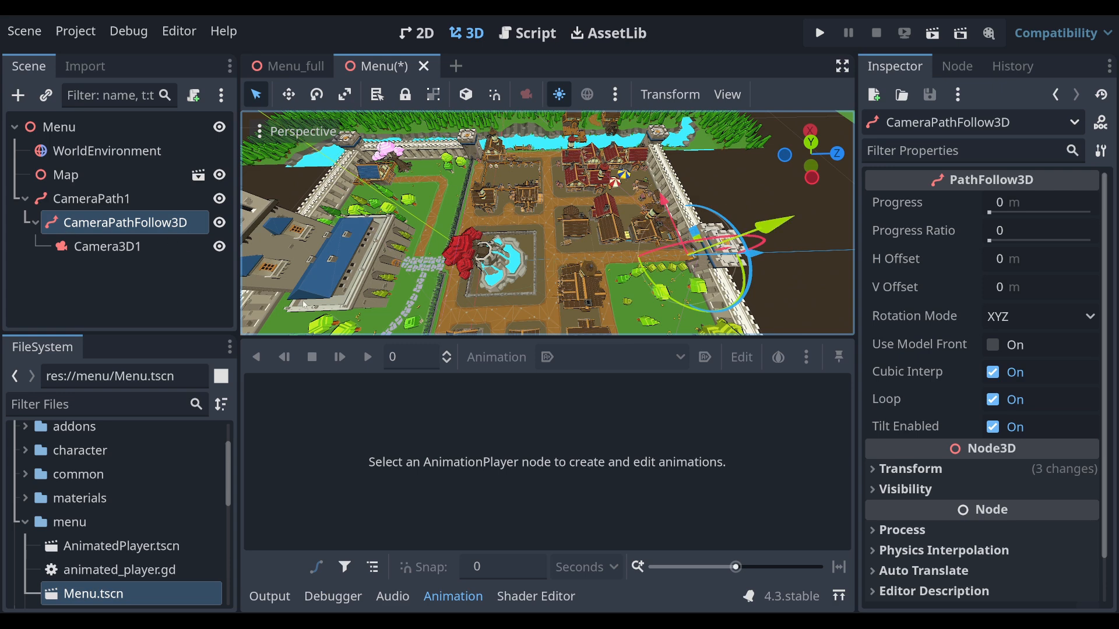
click(167, 287)
Step: Add an AnimationPlayer node as a child of the root Menu node
click(71, 133)
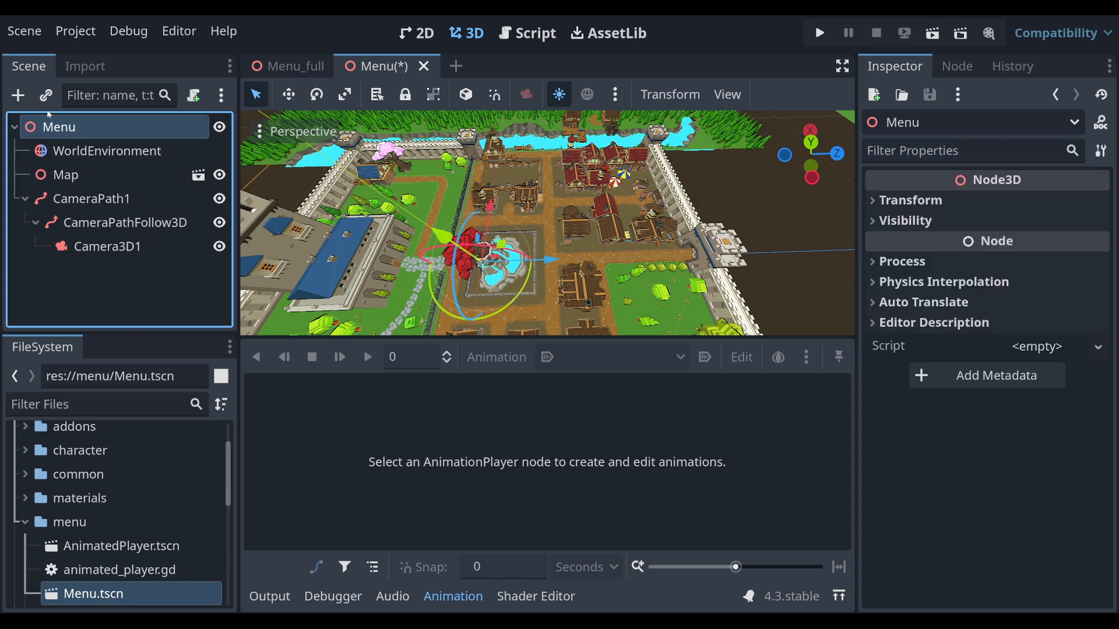
click(19, 96)
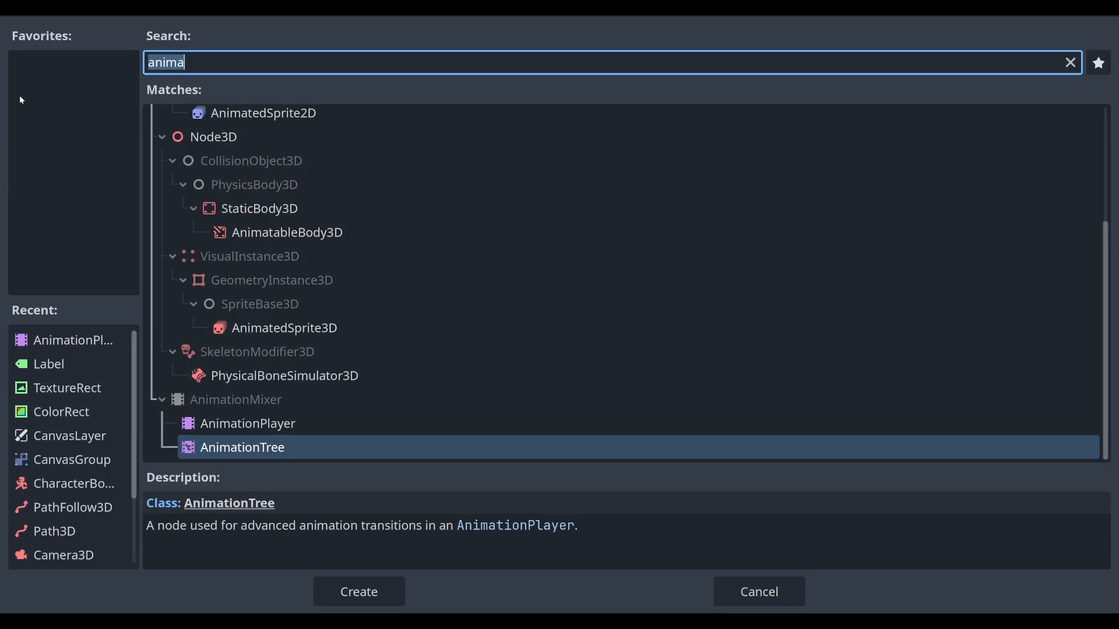
double_click(278, 426)
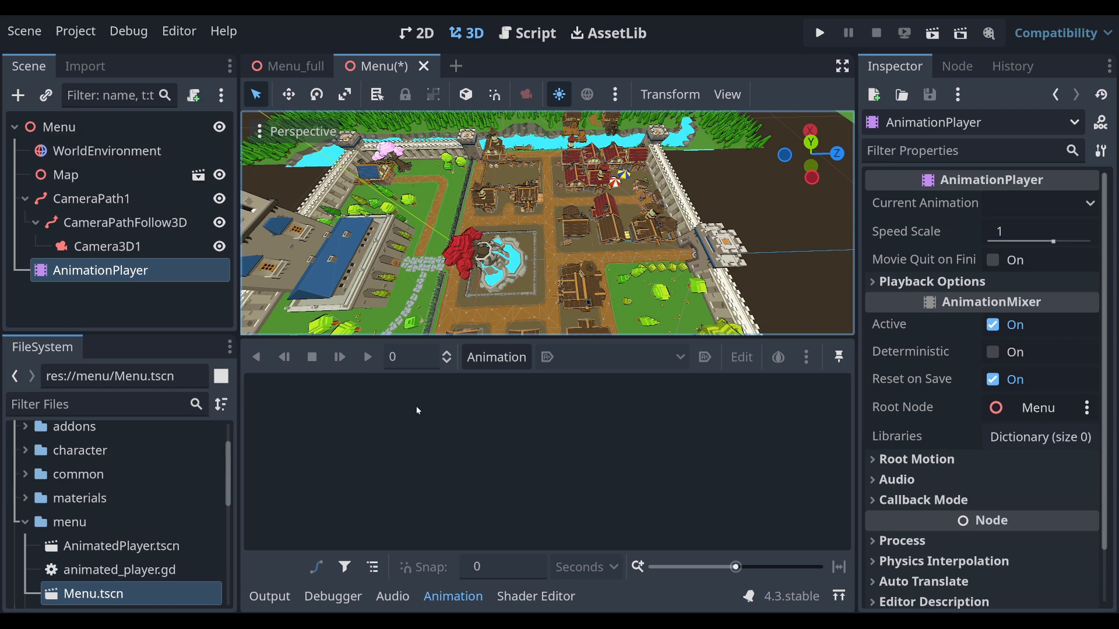
Step: Create a new animation named title_sequence in the AnimationPlayer and set it to autoplay on load
click(491, 365)
click(505, 388)
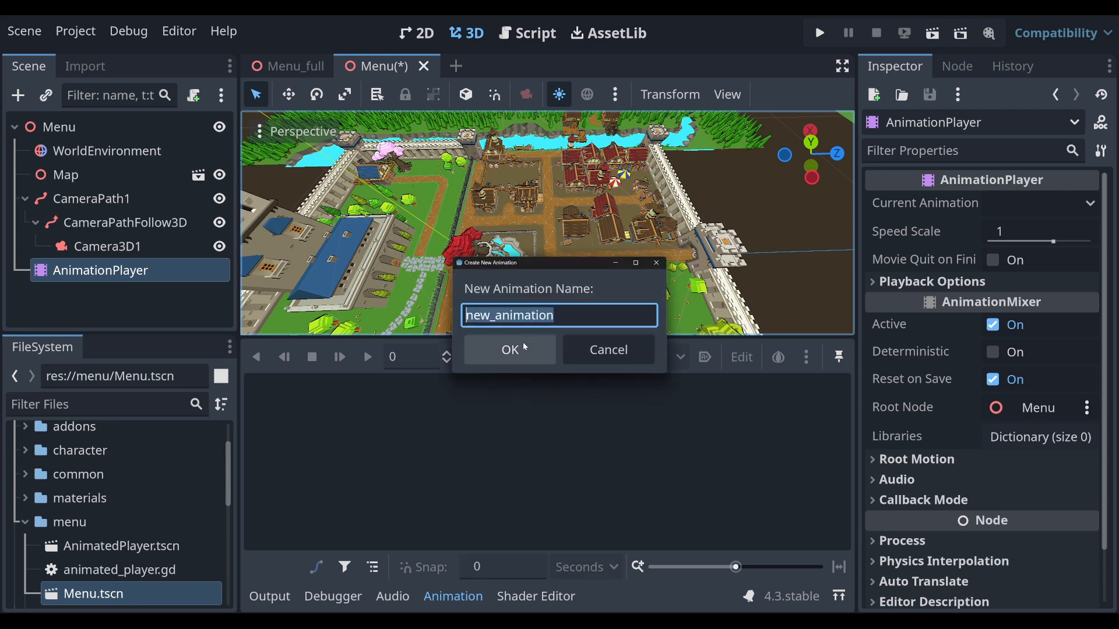
text(title_sequence)
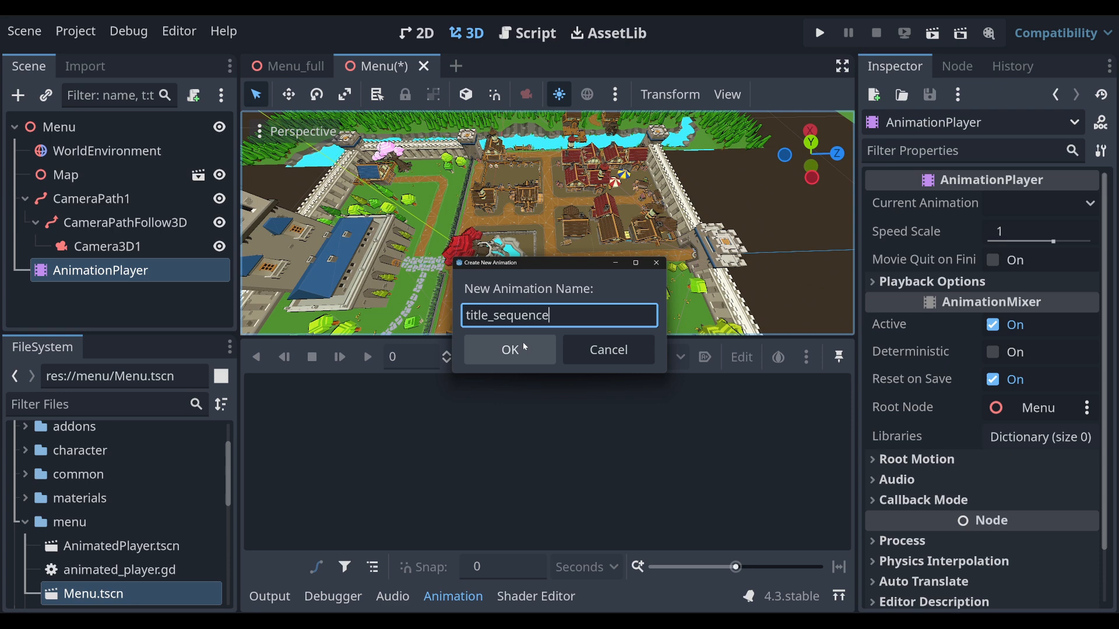
click(523, 344)
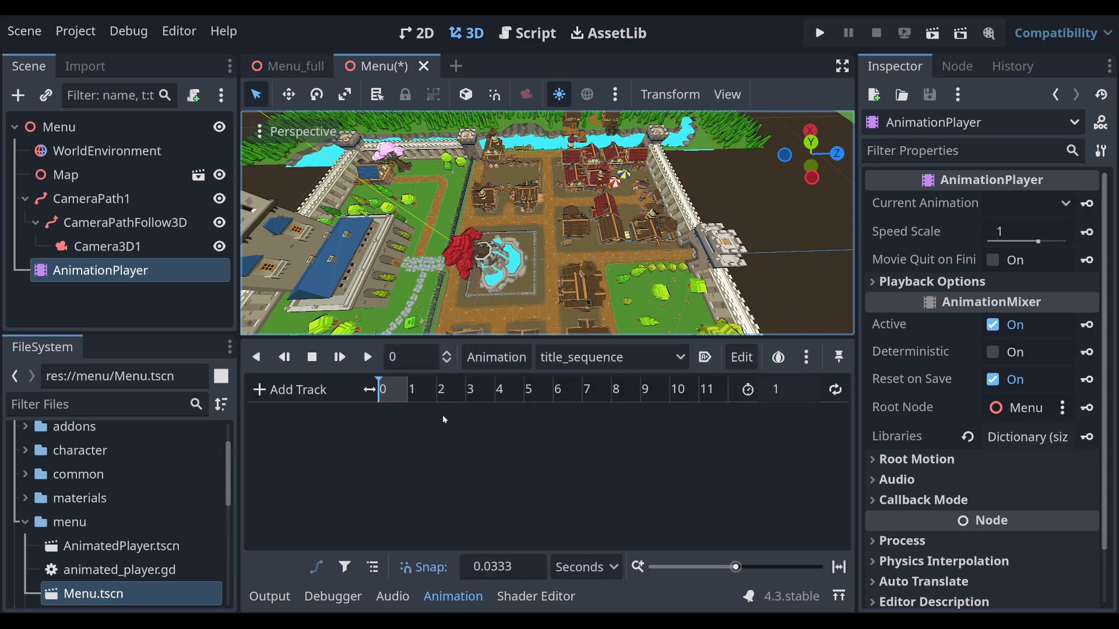
click(706, 357)
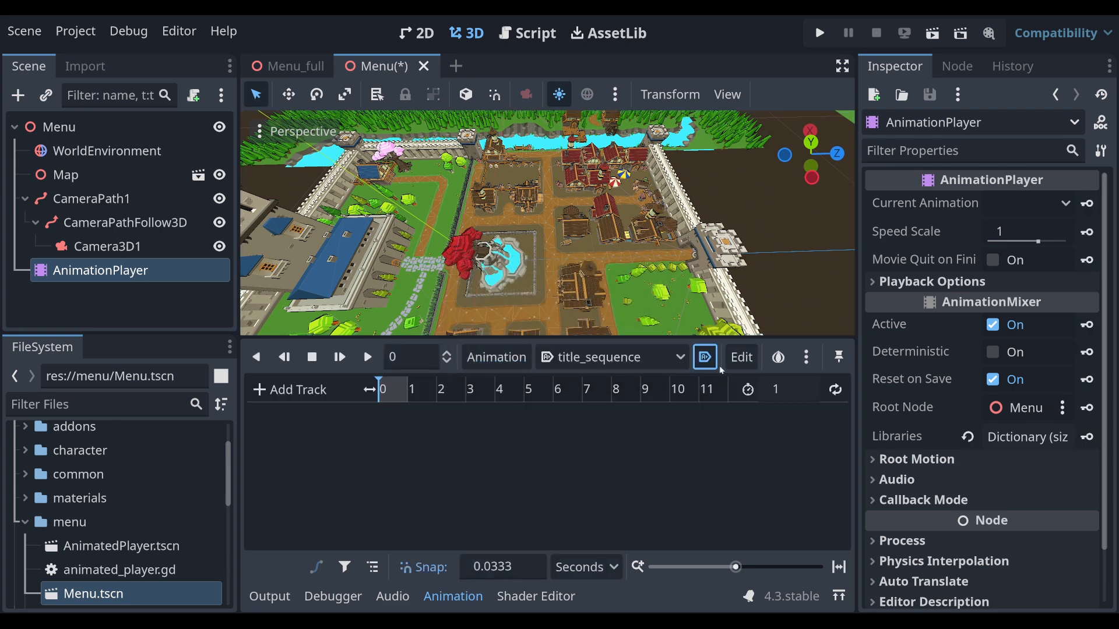
Step: Set the title_sequence animation's length to 5 seconds and enable looping
click(782, 393)
key(BackSpace)
text(5)
click(835, 389)
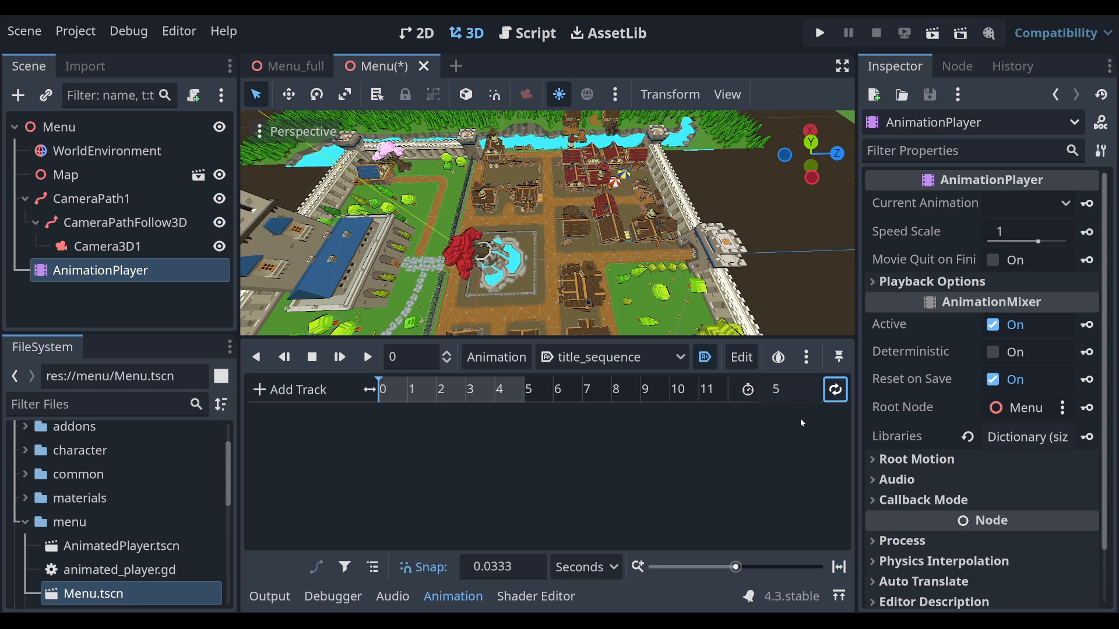
click(837, 393)
Step: Add a property track that animates the progress_ratio of CameraPathFollow3D
click(278, 393)
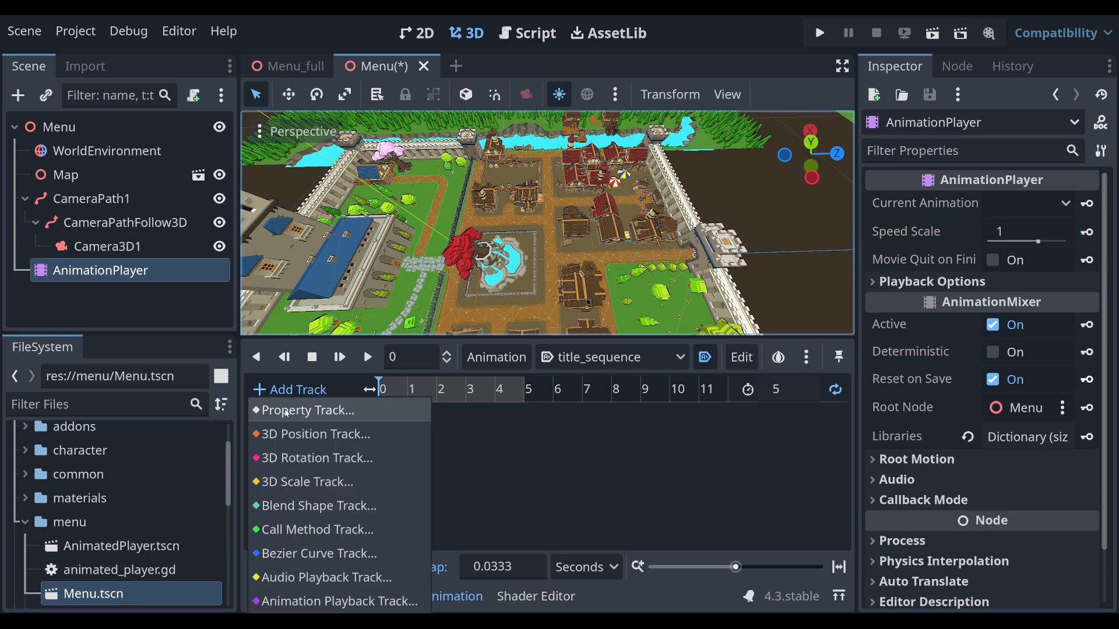
click(285, 411)
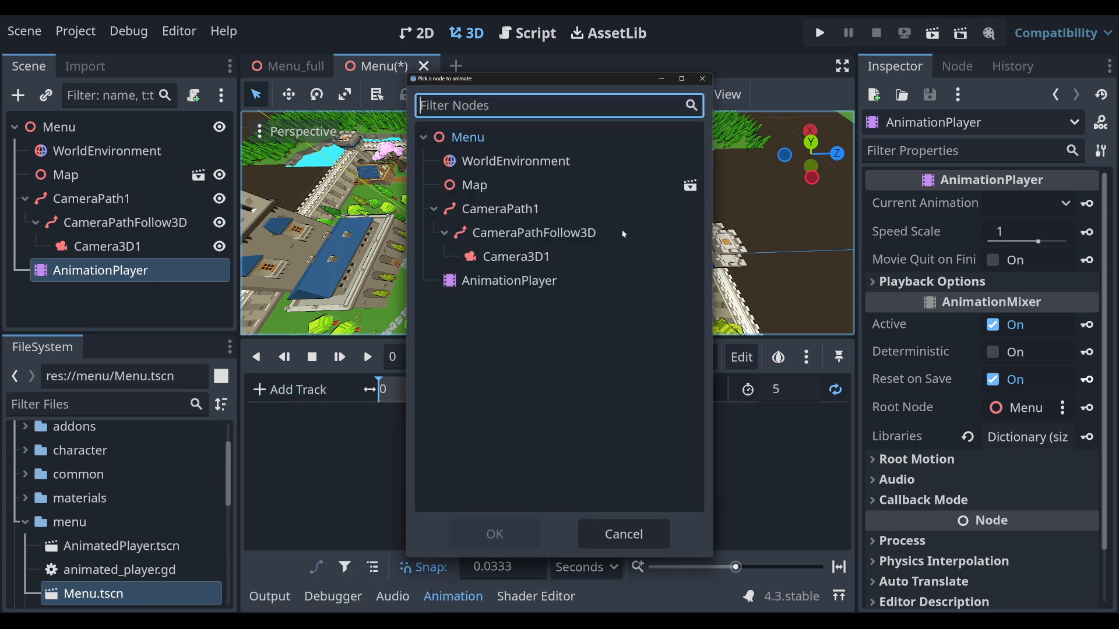
click(518, 236)
double_click(558, 236)
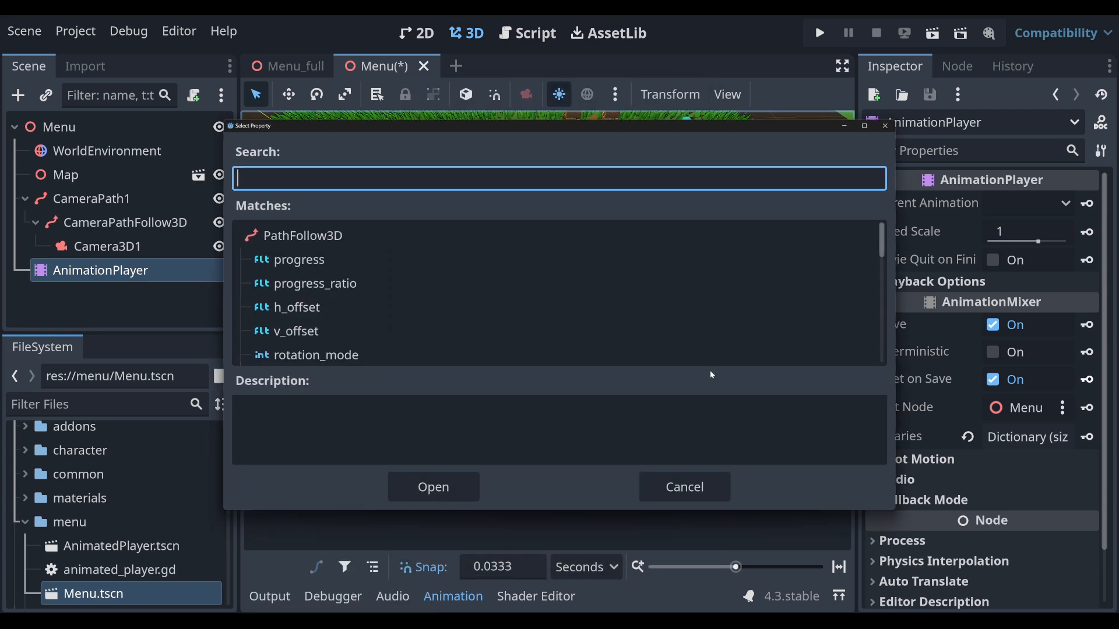
double_click(332, 282)
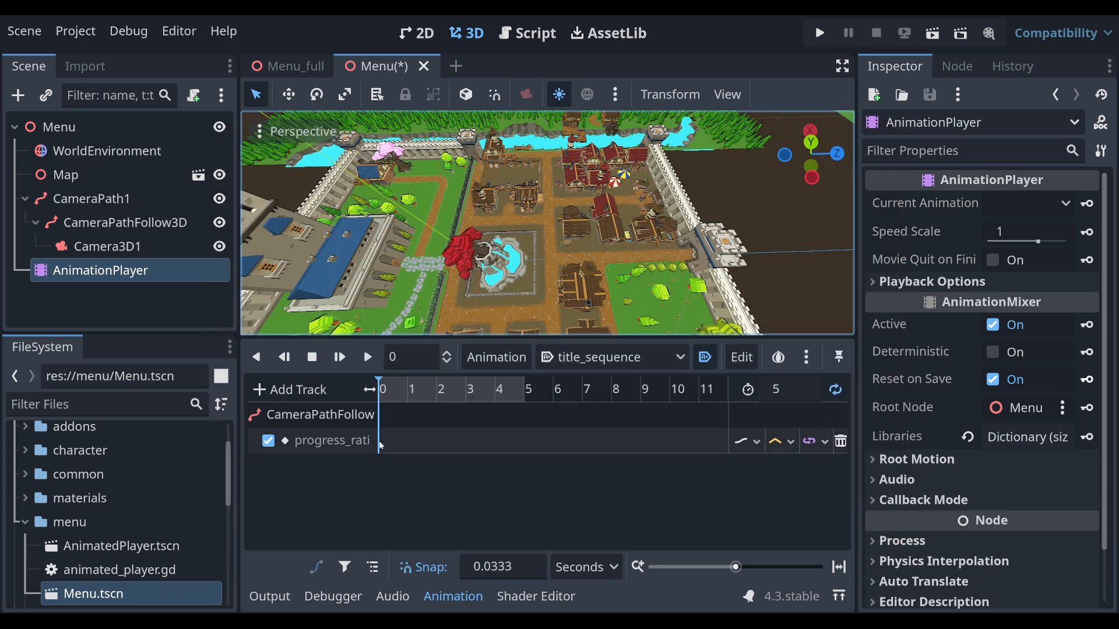
Step: Insert a keyframe at the start of the progress_ratio track and select it
right_click(379, 442)
click(395, 455)
click(381, 441)
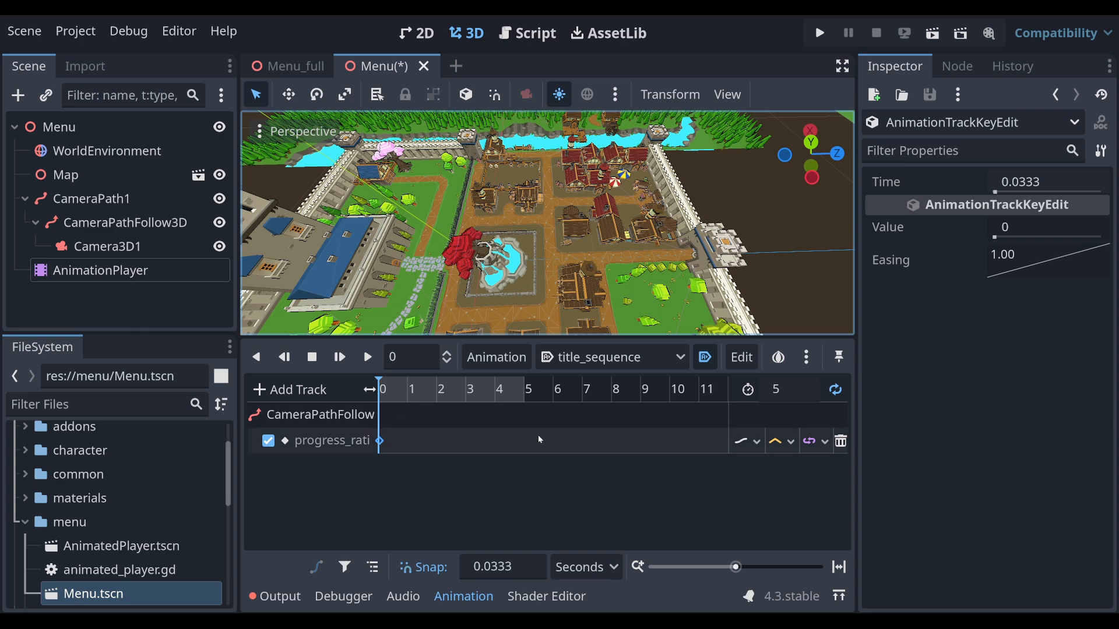
Step: Insert a progress_ratio keyframe at the 5-second mark and set its value to 1
click(520, 437)
click(519, 390)
drag(519, 389, 525, 389)
right_click(526, 446)
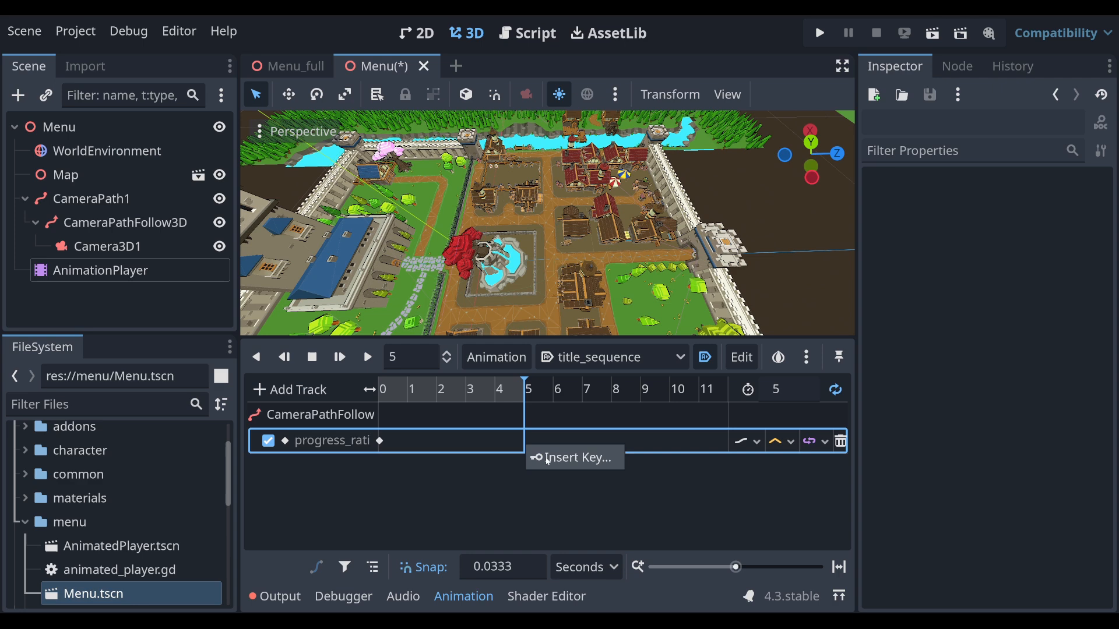
click(545, 457)
click(1002, 233)
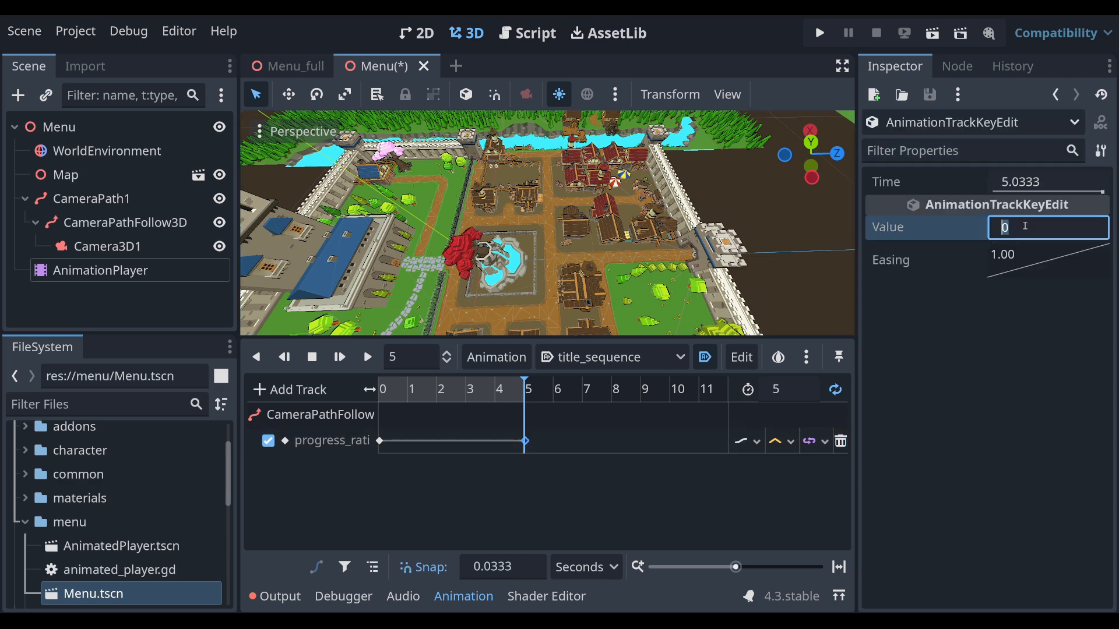
text(1)
key(Return)
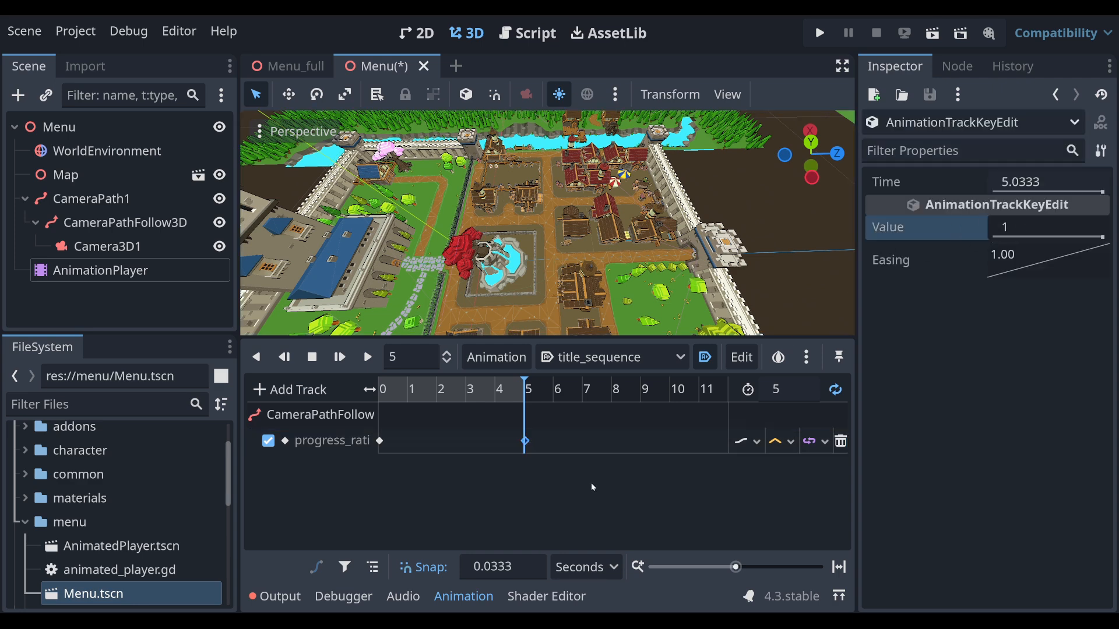
Step: Save the Menu scene, select the AnimationPlayer and run the current scene to test the camera movement
key(ctrl+s)
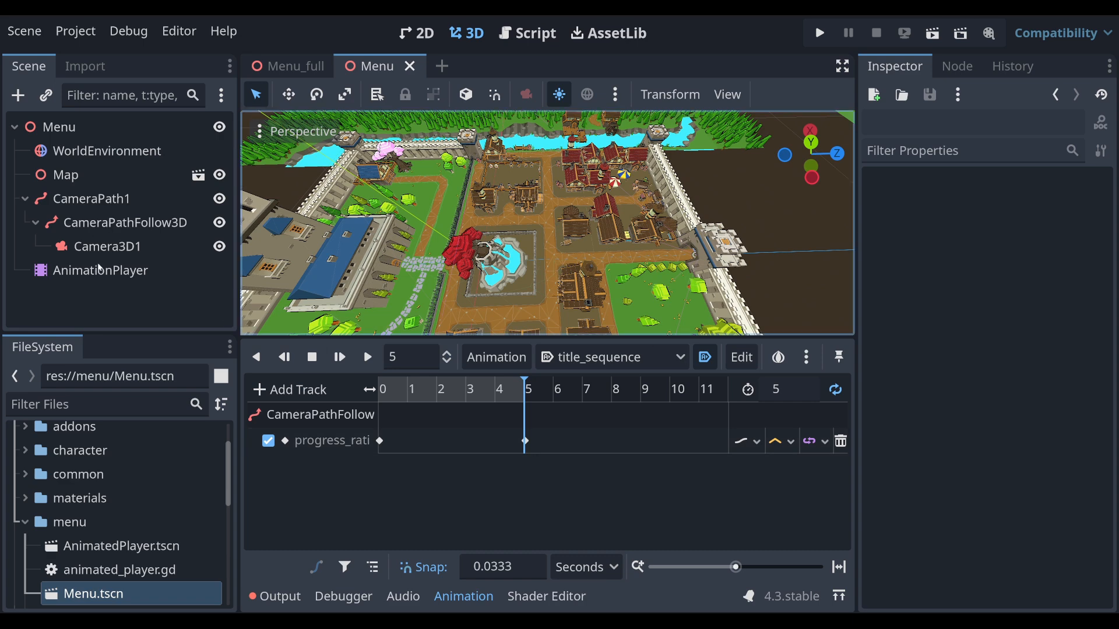
click(100, 271)
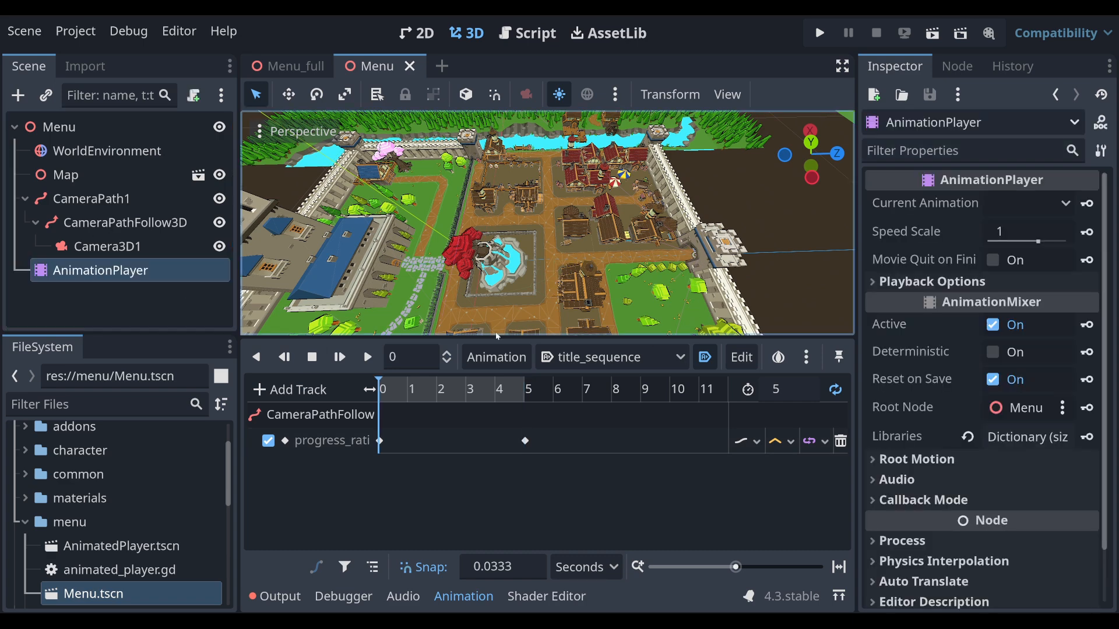
key(F6)
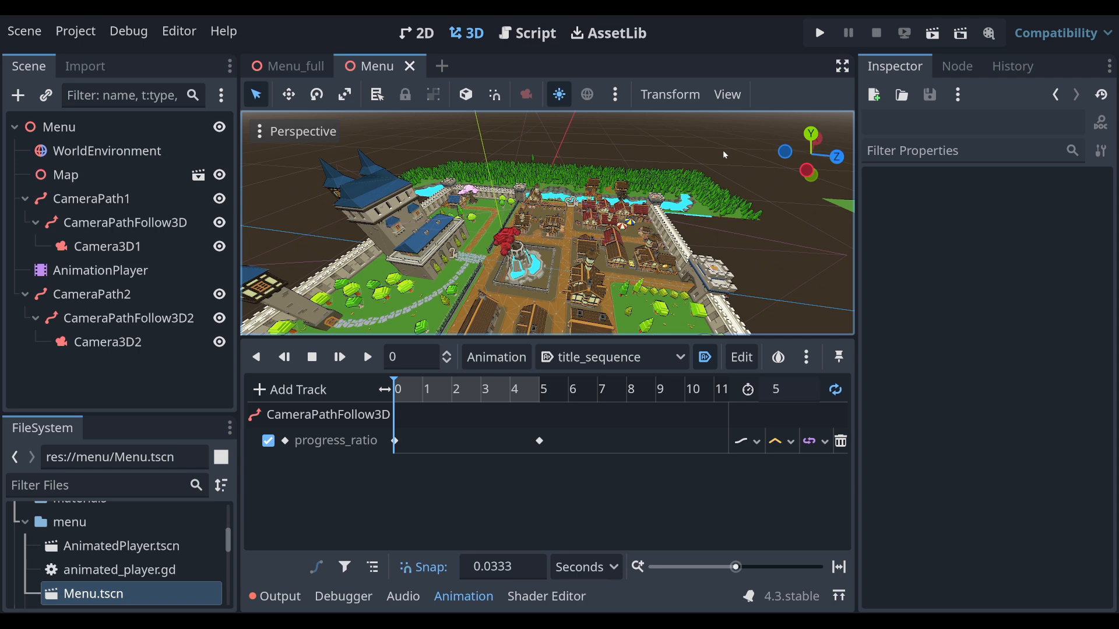
Step: Review the second camera rig by inspecting CameraPath2, CameraPathFollow3D2 and Camera3D2 in turn, and clear the selection
click(110, 296)
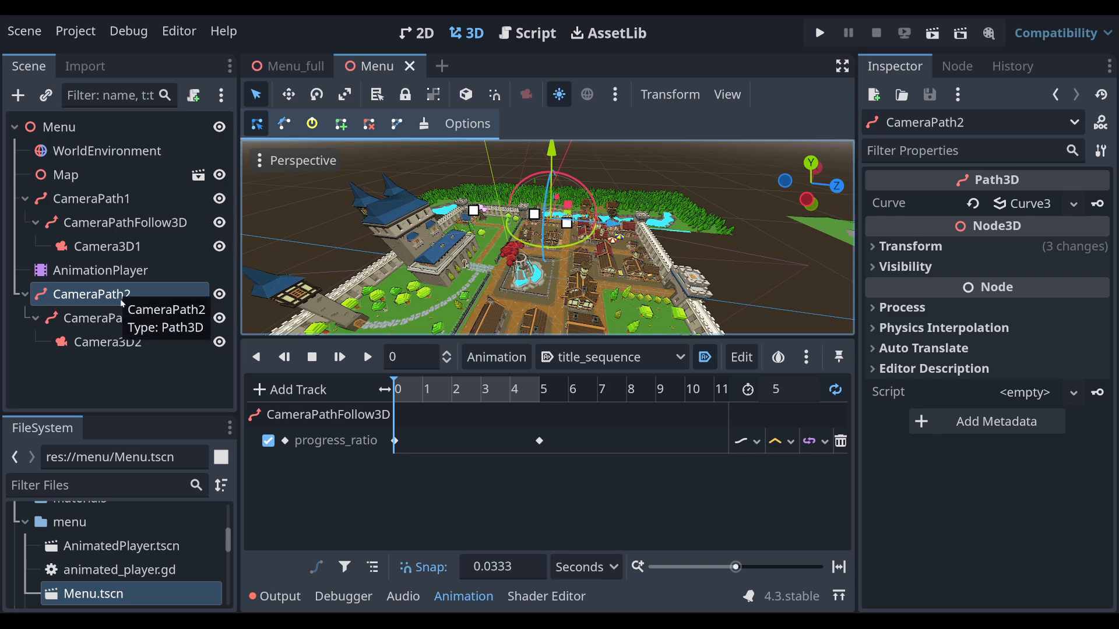
click(111, 319)
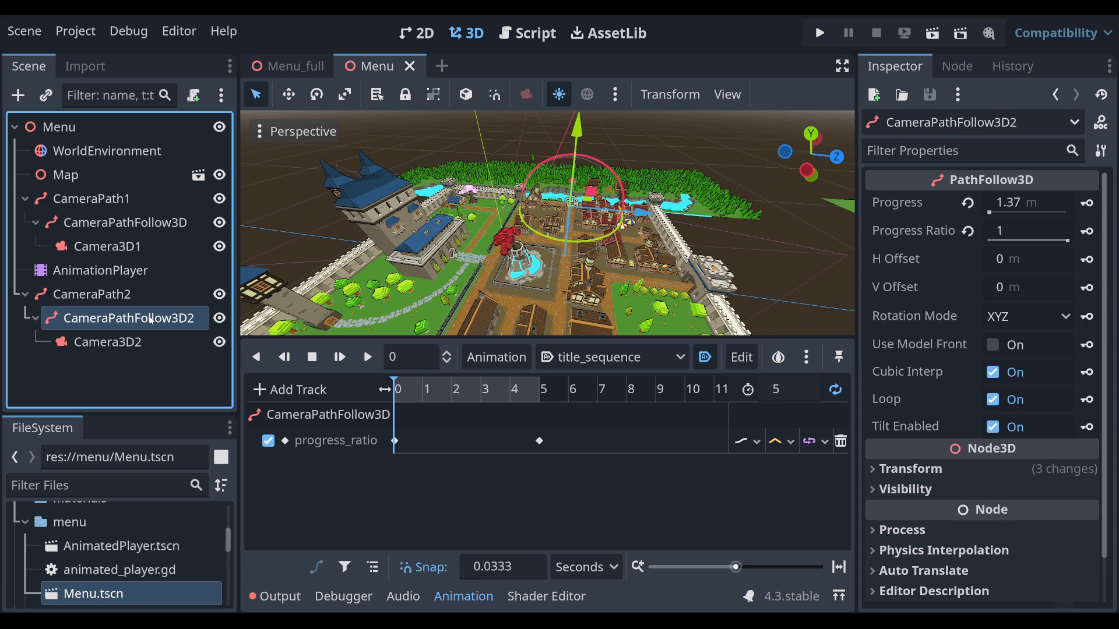
click(105, 343)
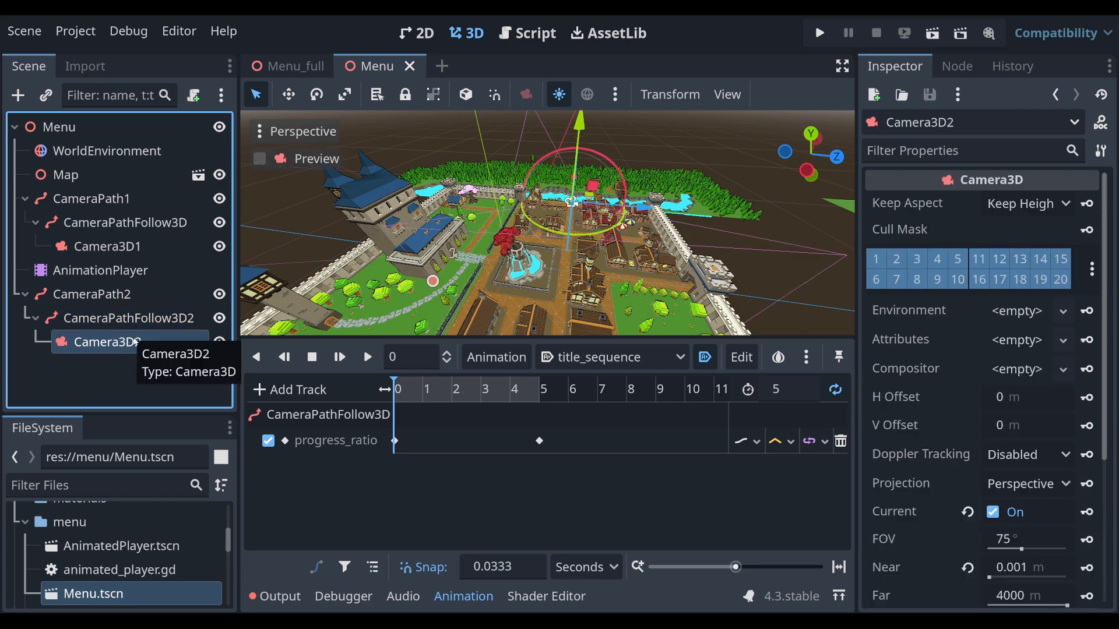
click(126, 363)
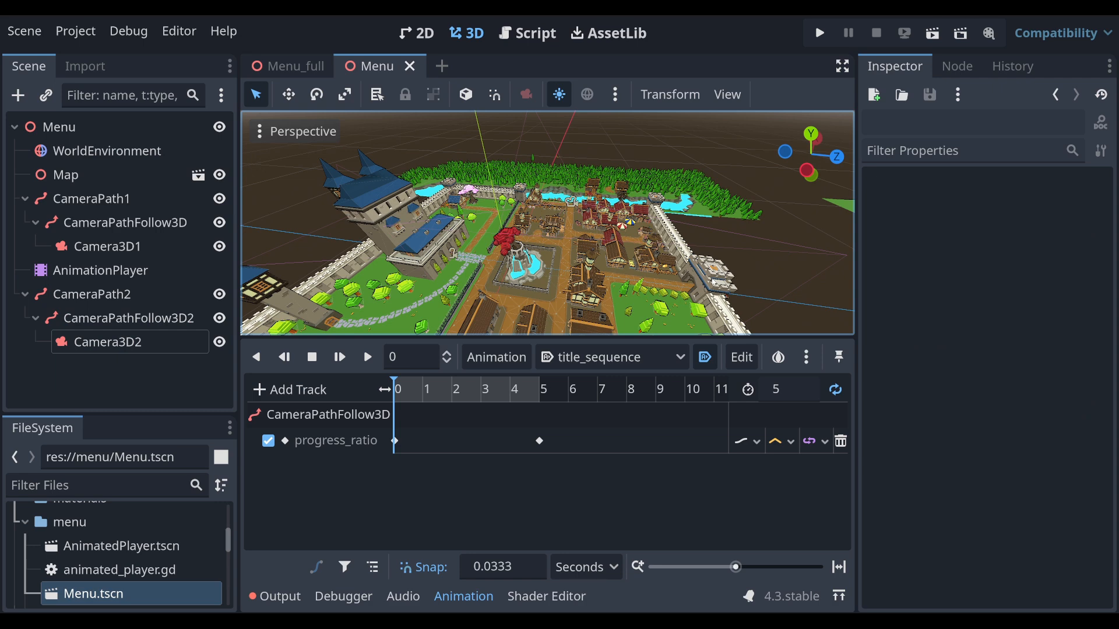
Step: Move the final keyframe of the first camera's progress_ratio track to about 2.97 seconds
click(91, 198)
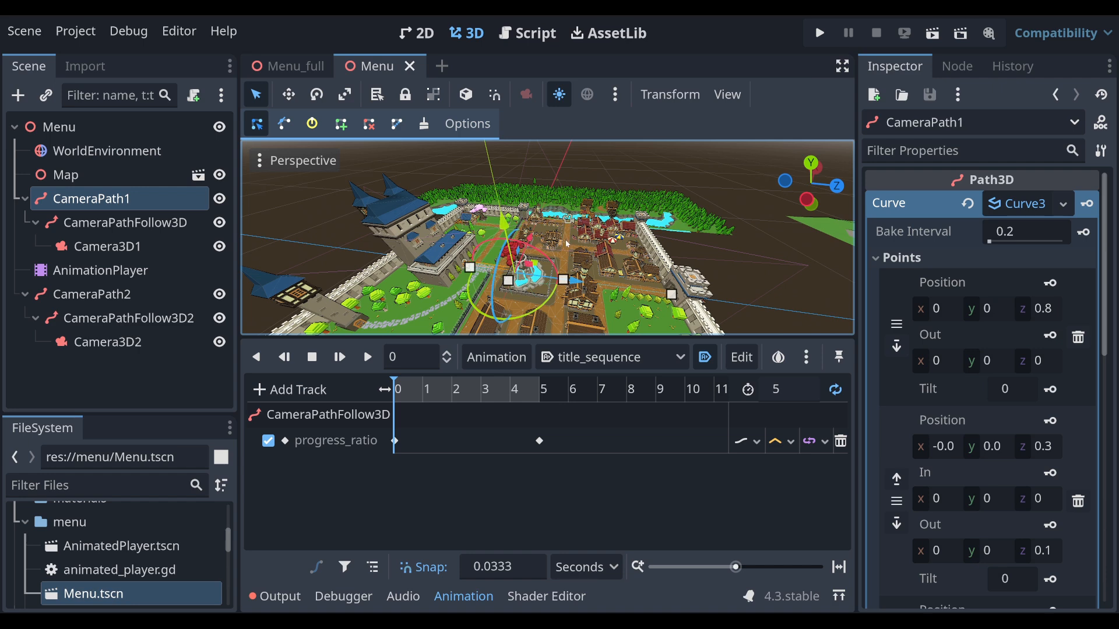
click(119, 370)
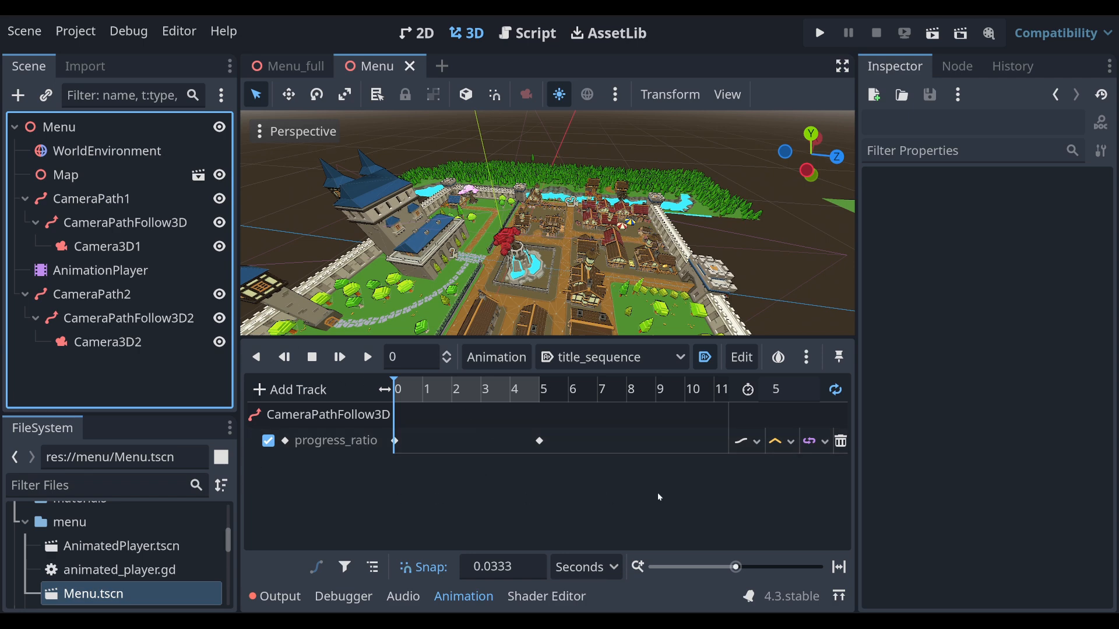
click(540, 442)
drag(541, 442, 482, 440)
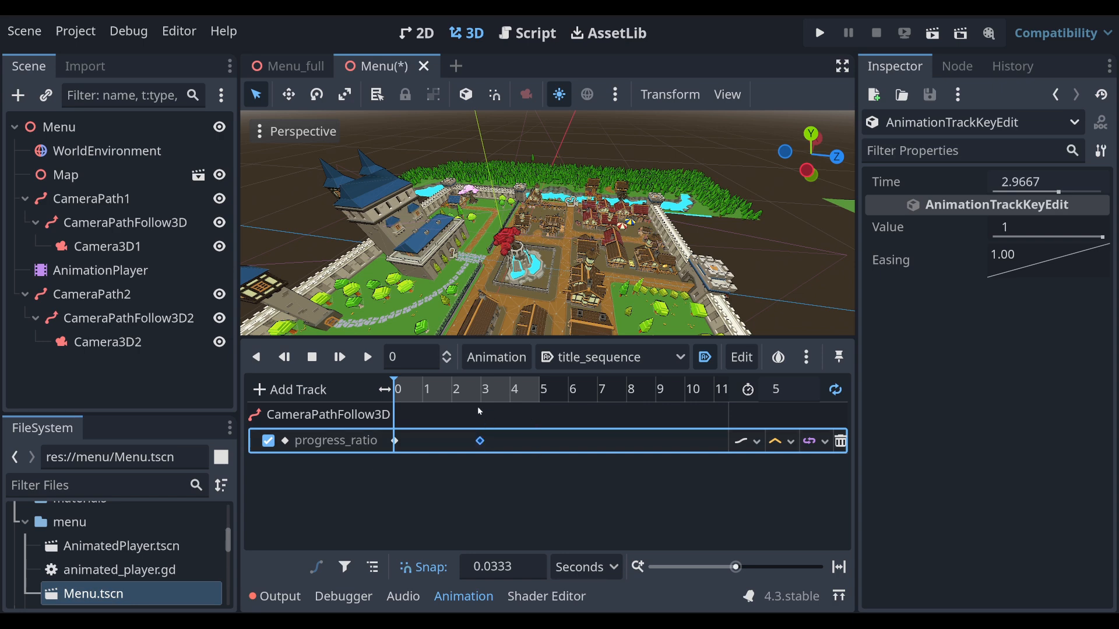
click(365, 478)
Step: Add a property track that animates the progress_ratio of CameraPathFollow3D2
click(330, 392)
click(318, 407)
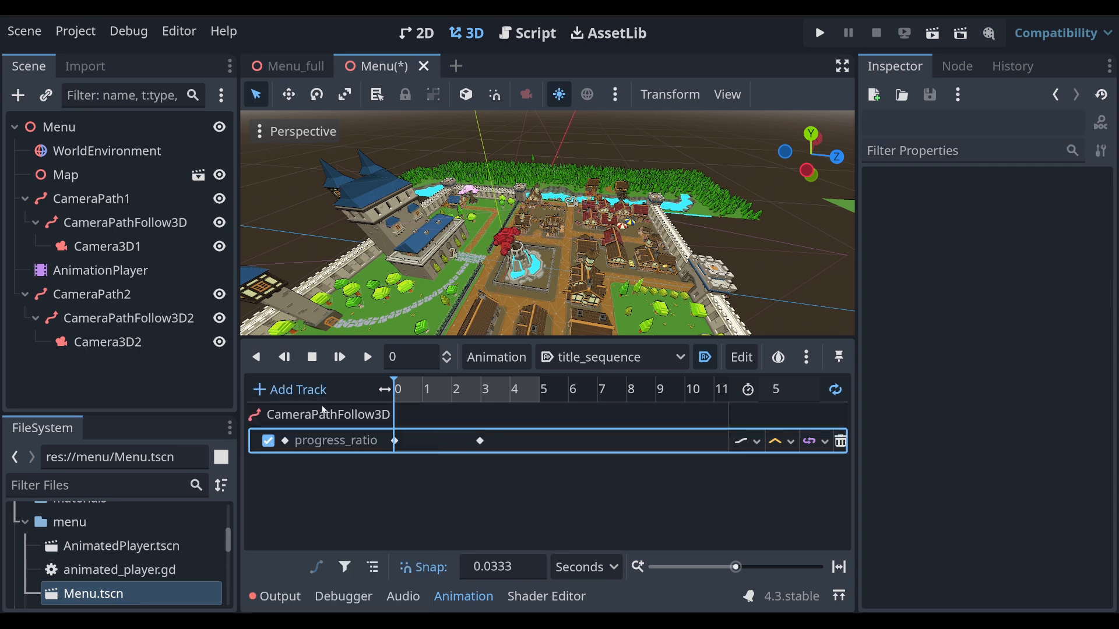
click(545, 328)
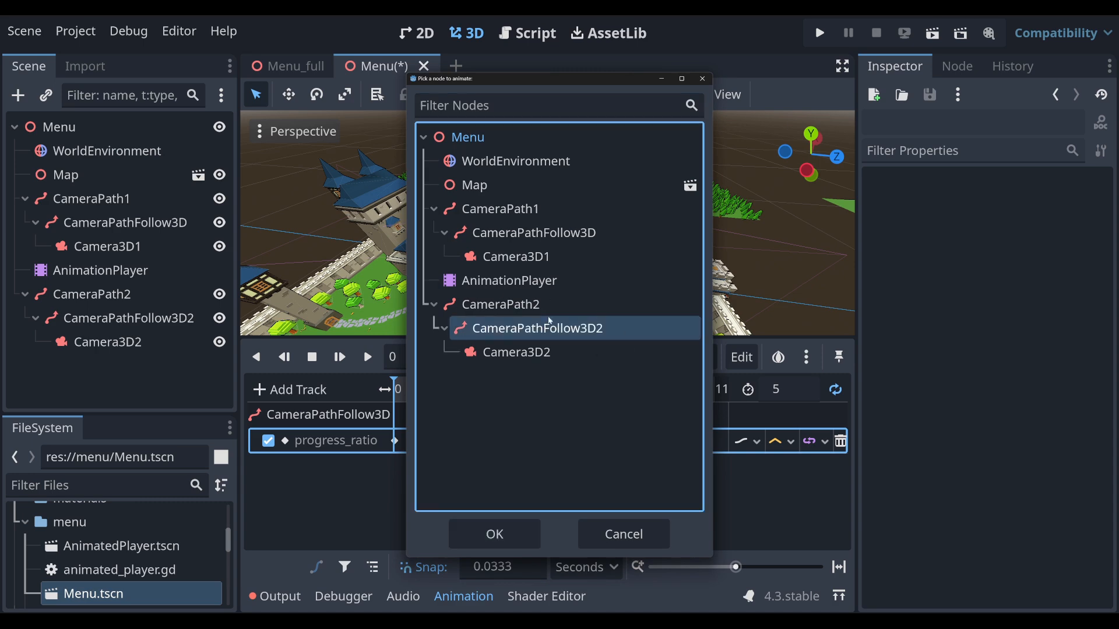
double_click(557, 331)
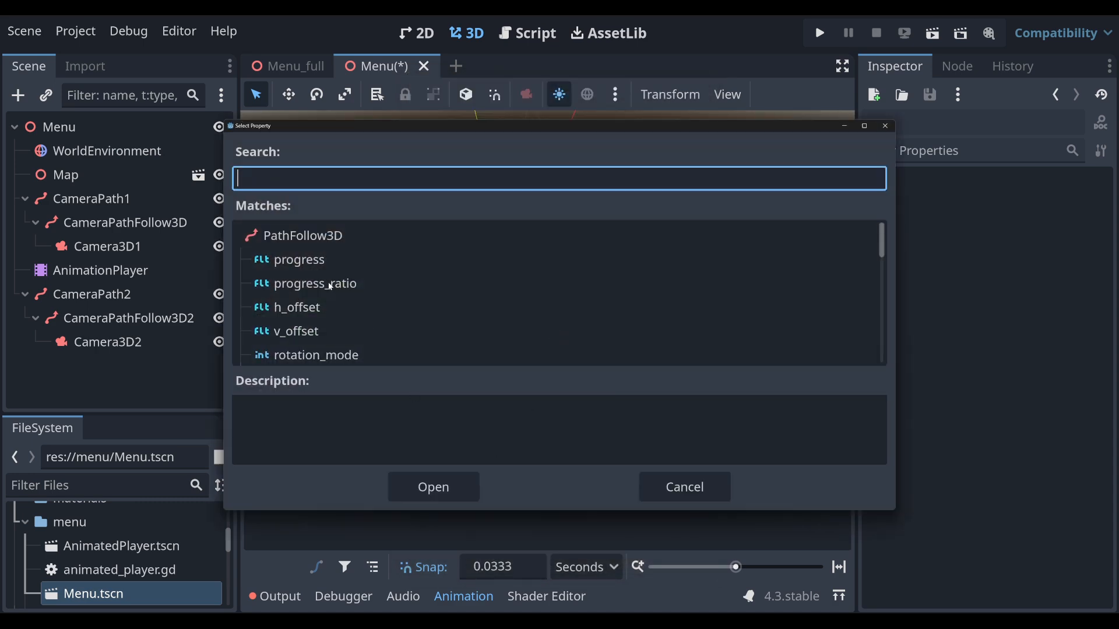
double_click(318, 283)
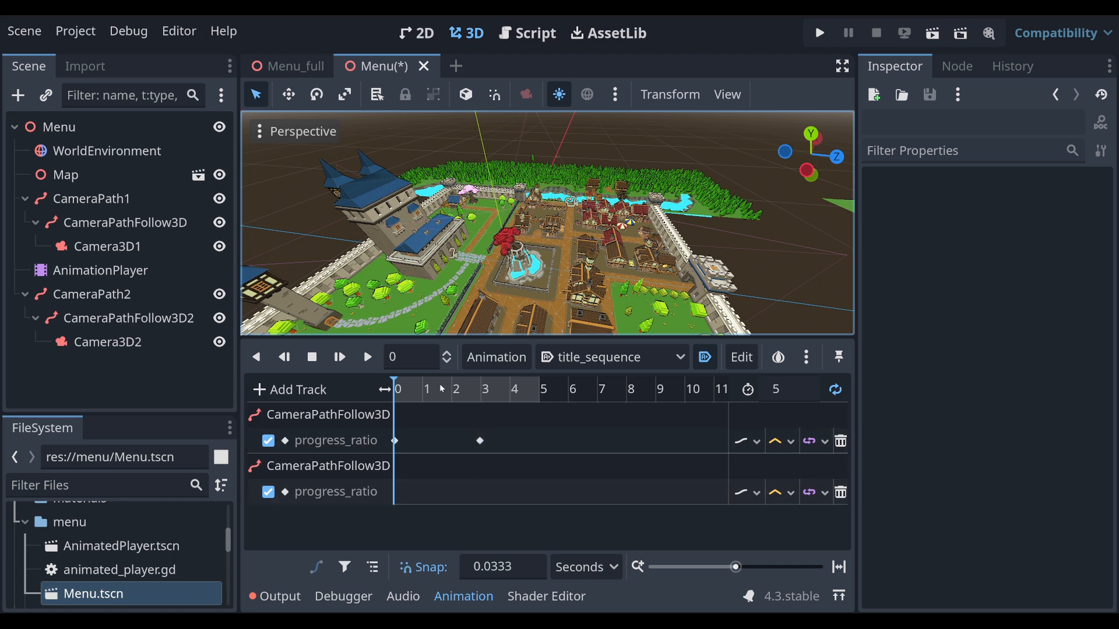
Step: Duplicate the first camera's progress_ratio keyframe near 3 seconds and place the copy at the 5-second mark
click(481, 442)
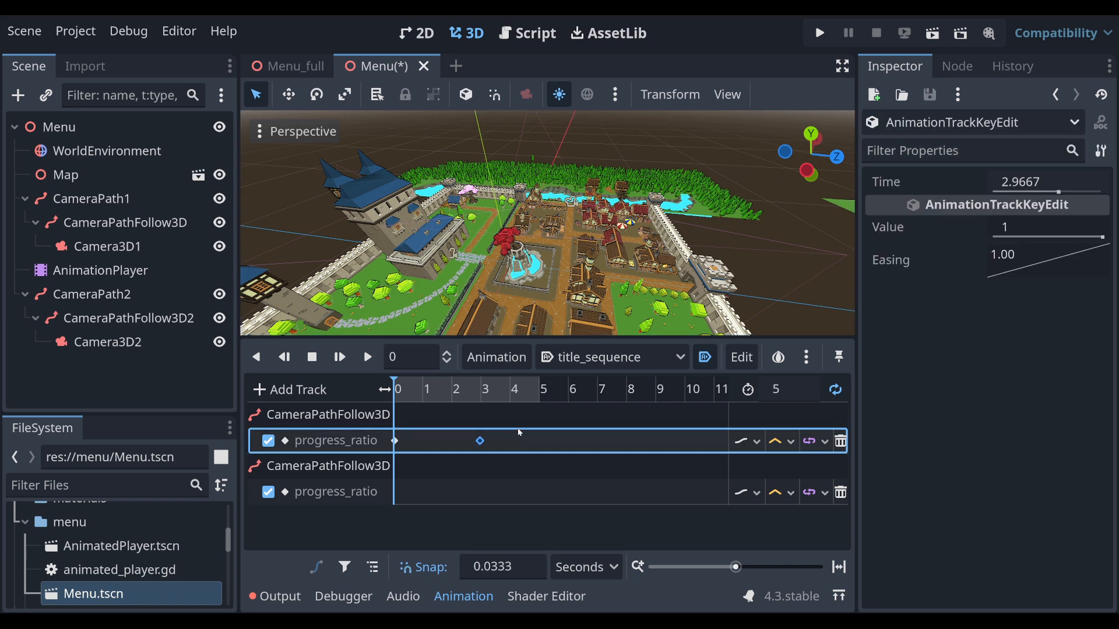
click(539, 391)
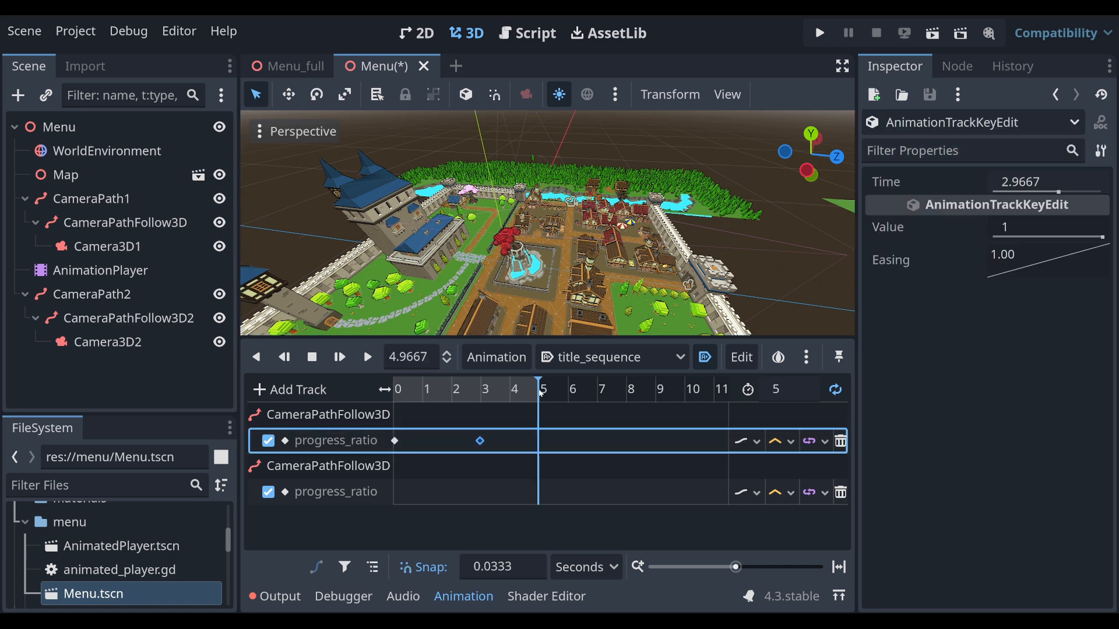
click(541, 391)
right_click(481, 440)
click(530, 475)
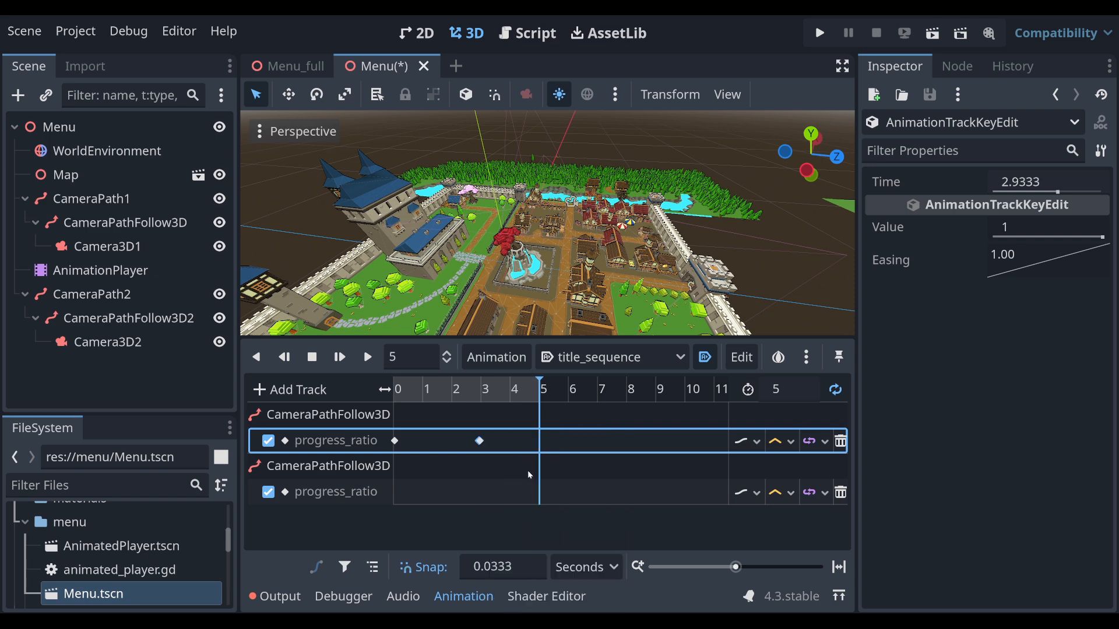
drag(483, 445, 540, 446)
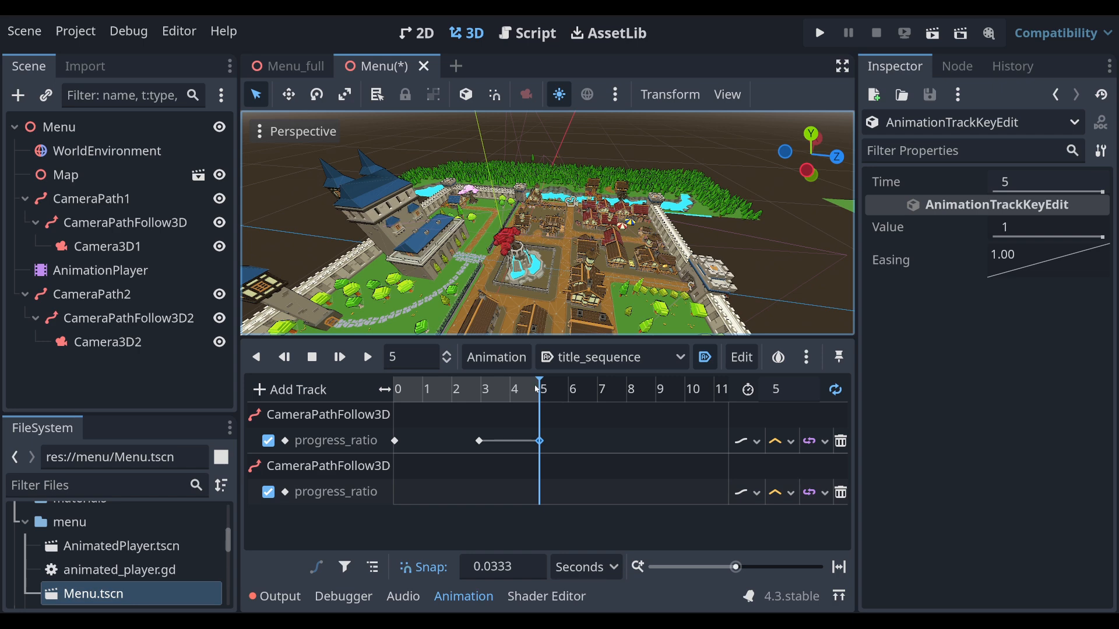
Step: Insert a keyframe on the CameraPathFollow3D2 progress_ratio track and align it exactly at time 0
drag(539, 388, 394, 389)
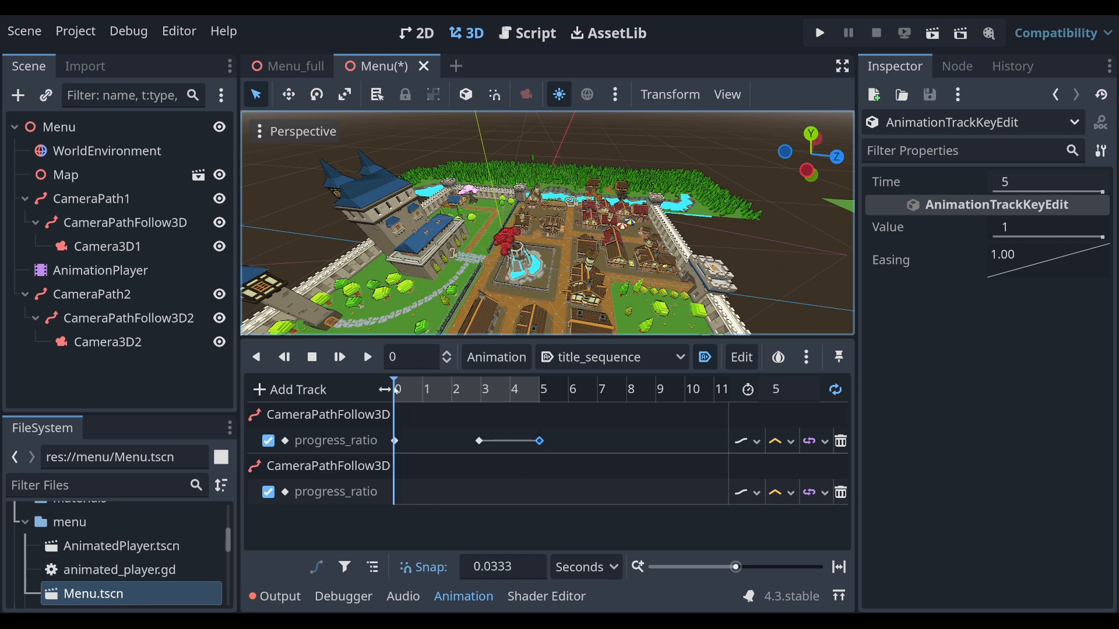
right_click(397, 496)
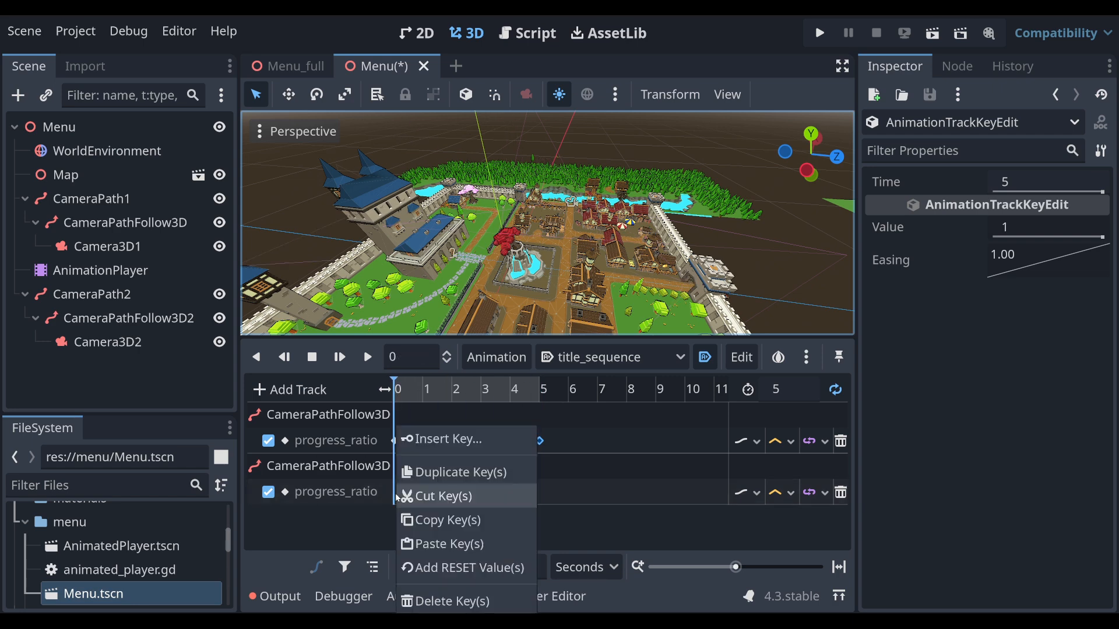
click(439, 442)
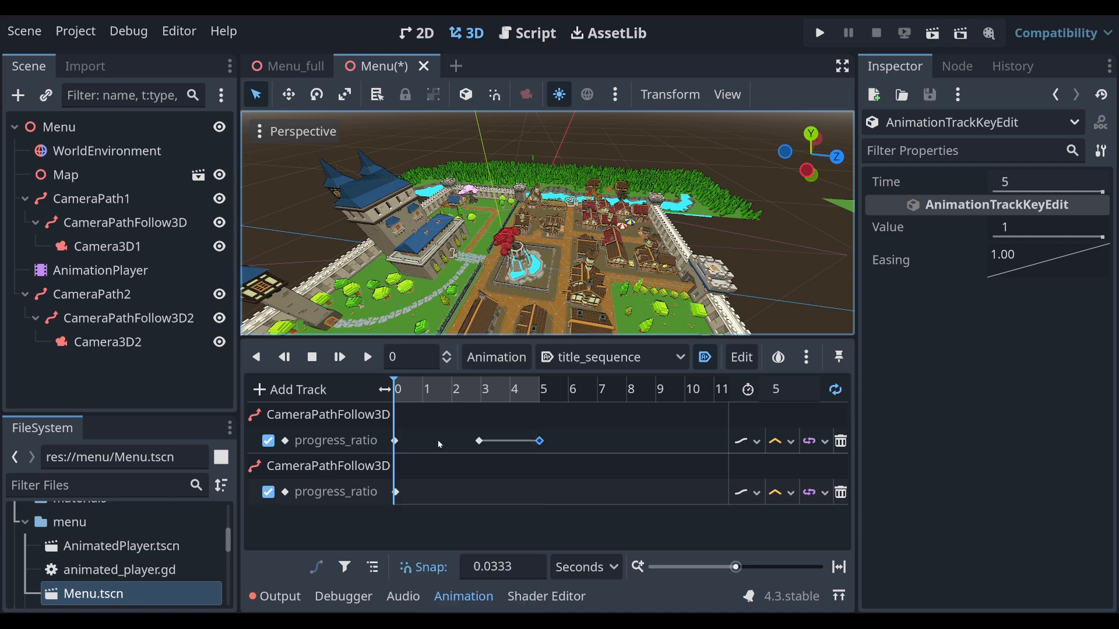
click(396, 493)
drag(393, 495, 393, 494)
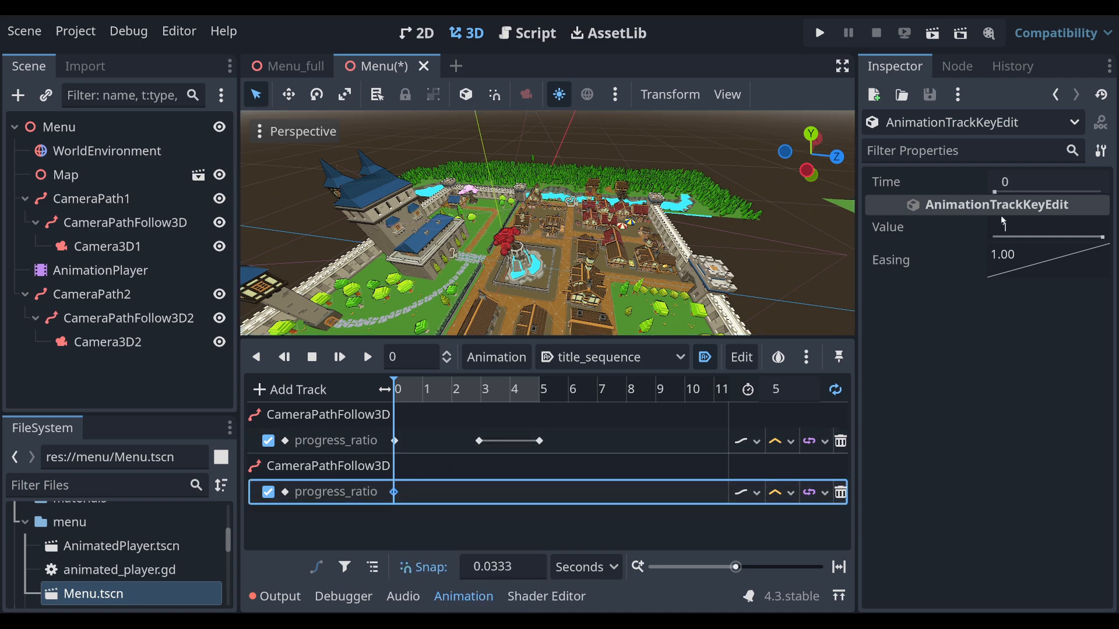
Step: Insert a second keyframe on the CameraPathFollow3D2 progress_ratio track at 2.9333 seconds and select it
drag(484, 394, 479, 396)
right_click(481, 496)
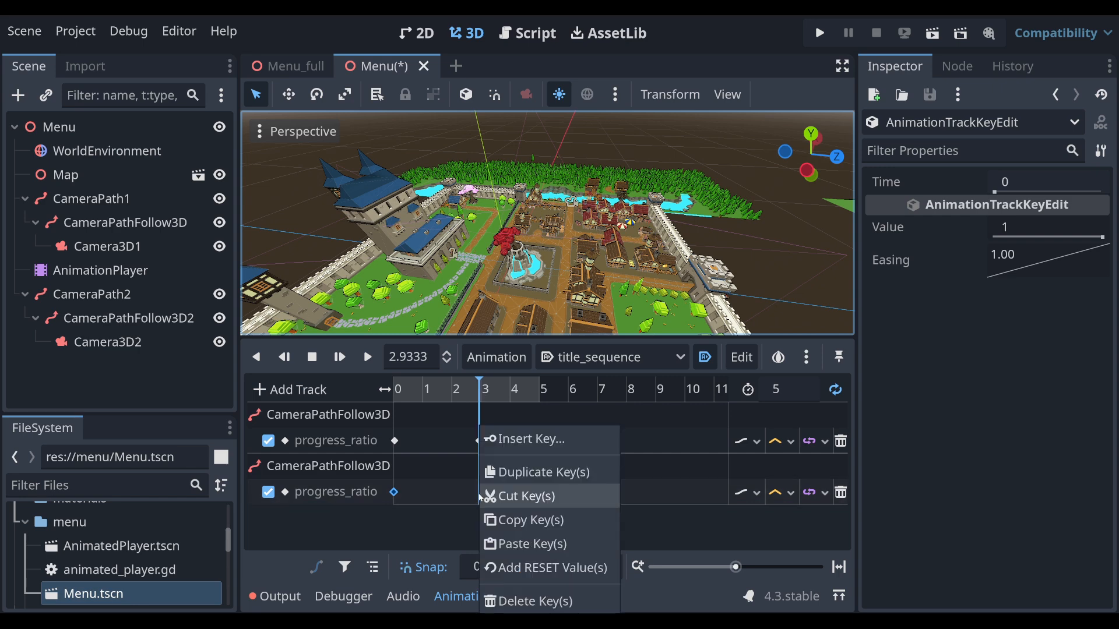
click(516, 443)
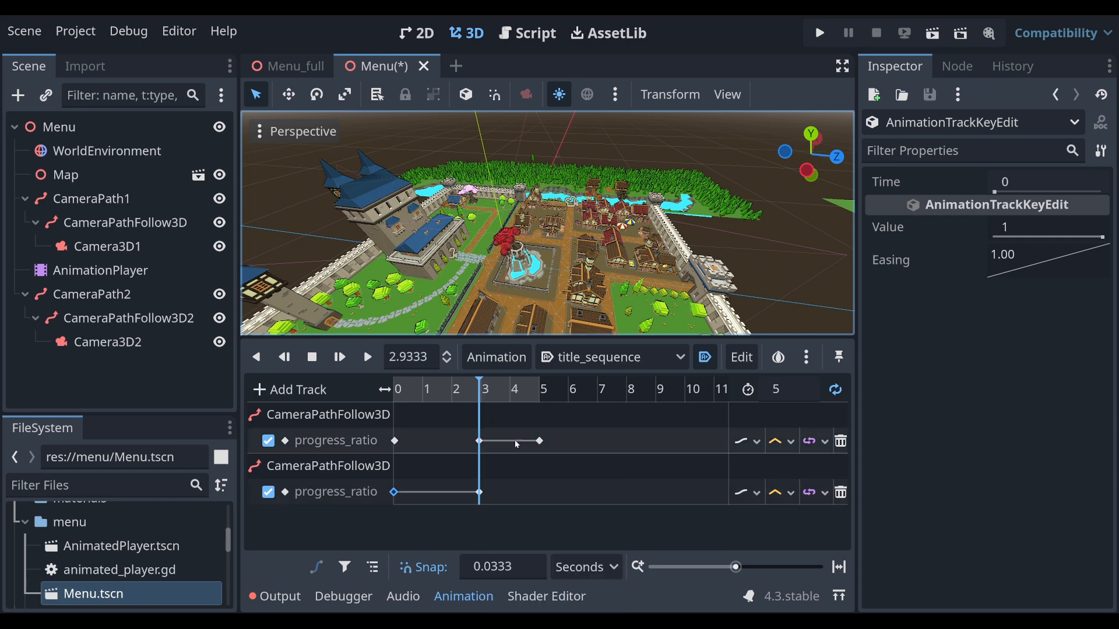
click(480, 493)
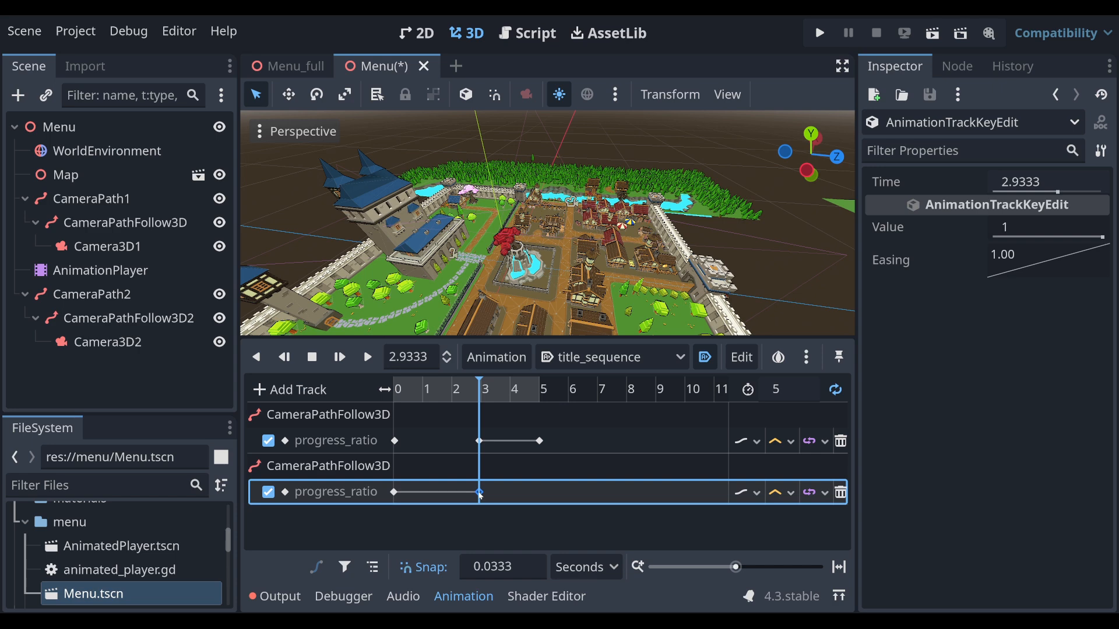
Step: Set the value of both CameraPathFollow3D2 progress_ratio keyframes, at 0 and 2.9333 seconds, to 0
click(394, 492)
click(1047, 226)
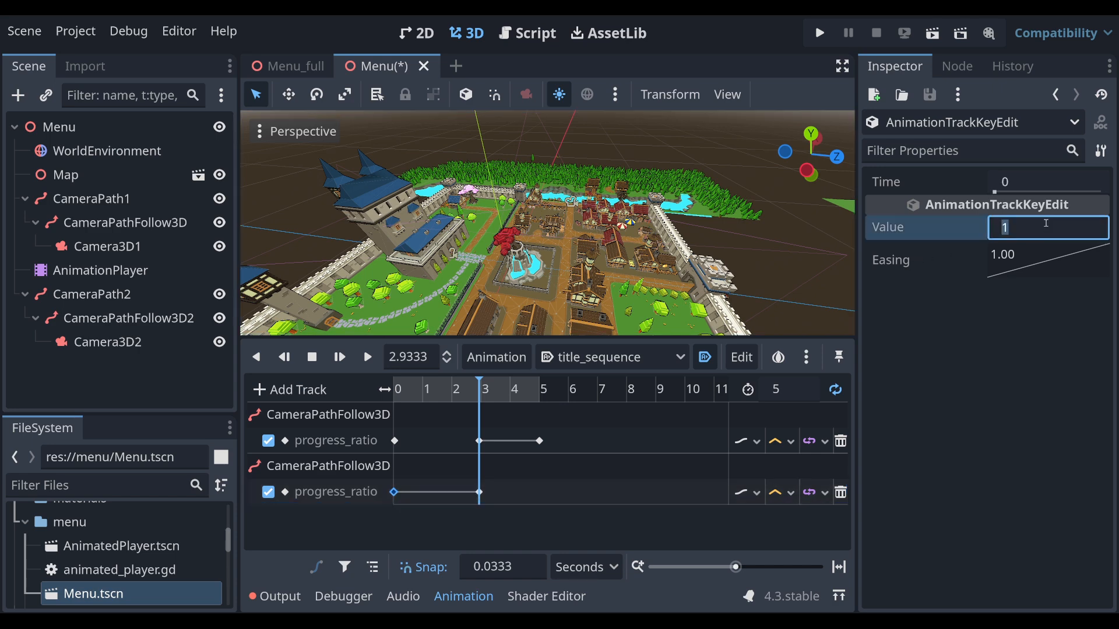
text(0)
click(481, 493)
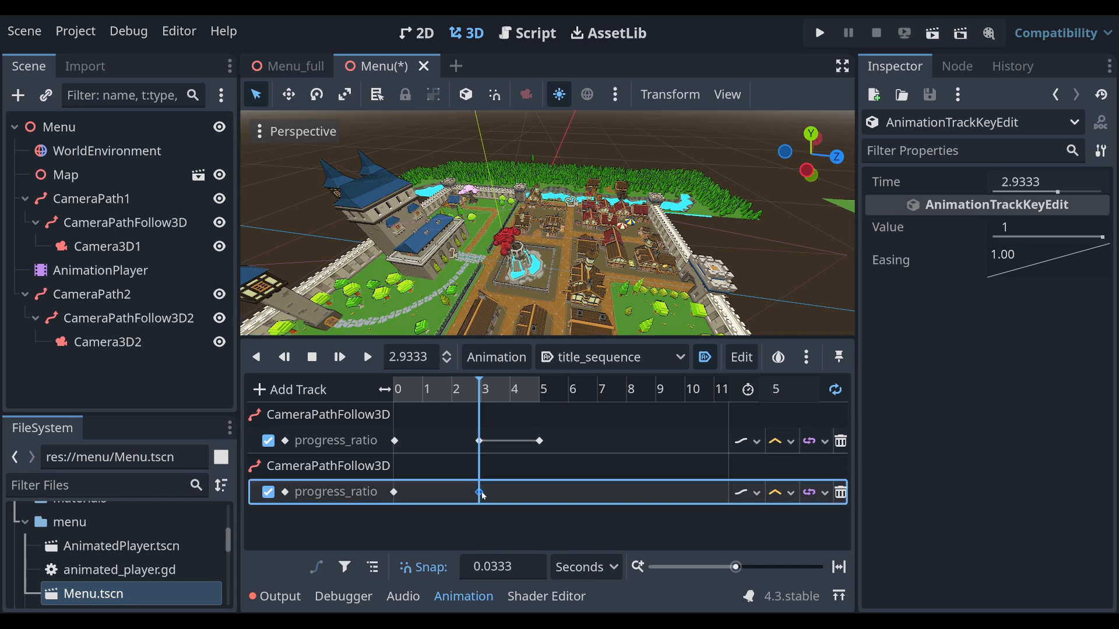
click(1021, 229)
text(0)
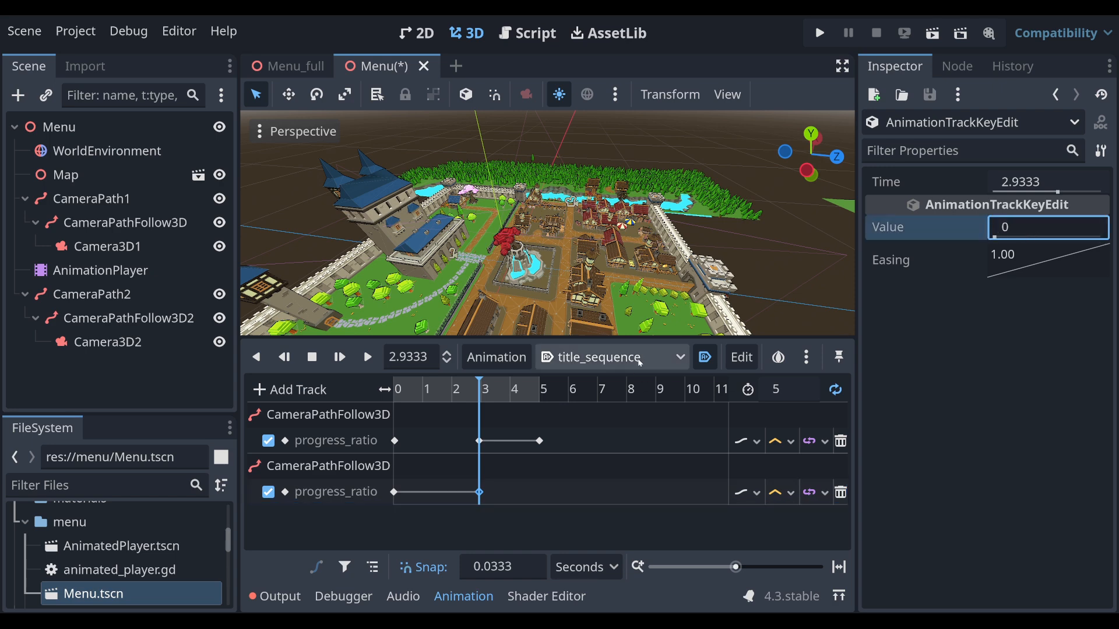
Step: Insert a keyframe at 5 seconds on the CameraPathFollow3D2 progress_ratio track and set its value to 1
click(542, 390)
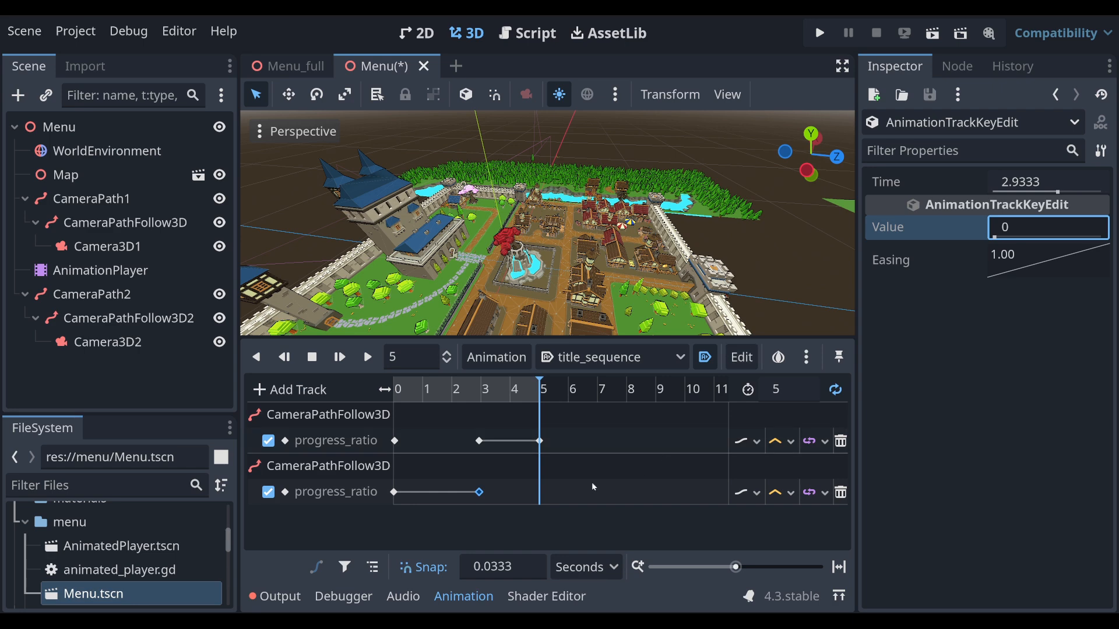
right_click(542, 494)
click(584, 448)
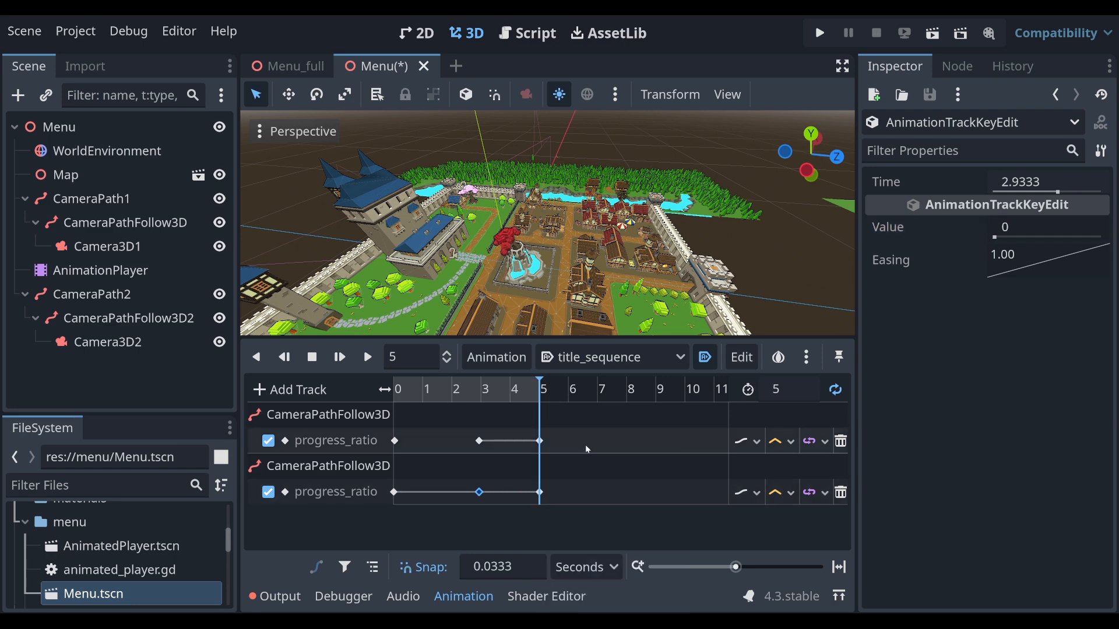
click(540, 492)
click(1050, 229)
text(1)
key(Return)
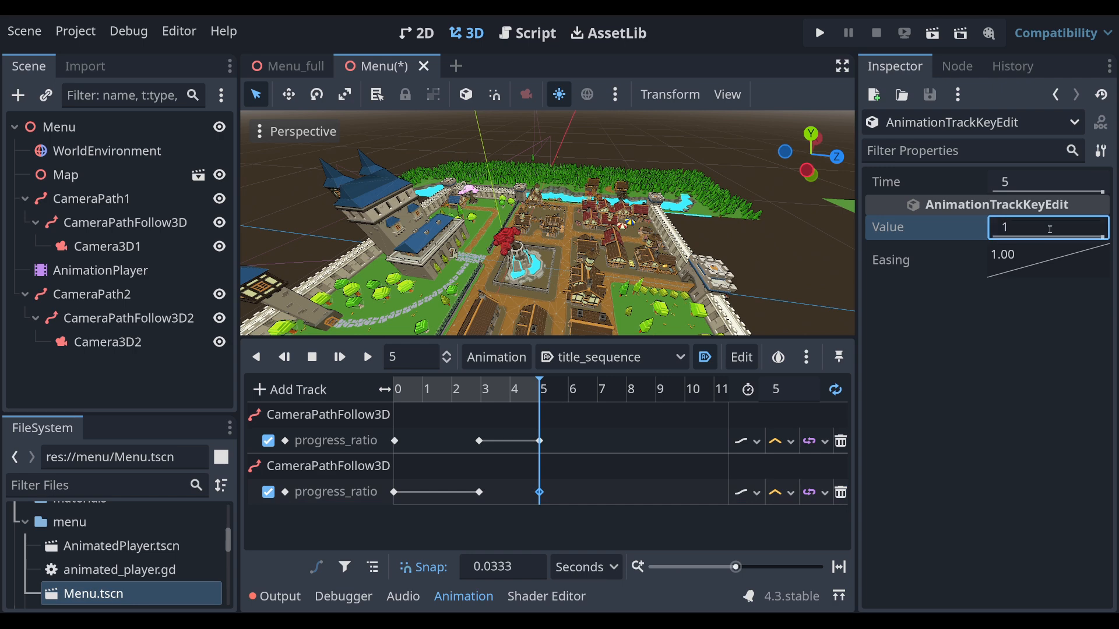
Step: Save the Menu scene, play the title_sequence animation and make more room for its tracks
key(ctrl+s)
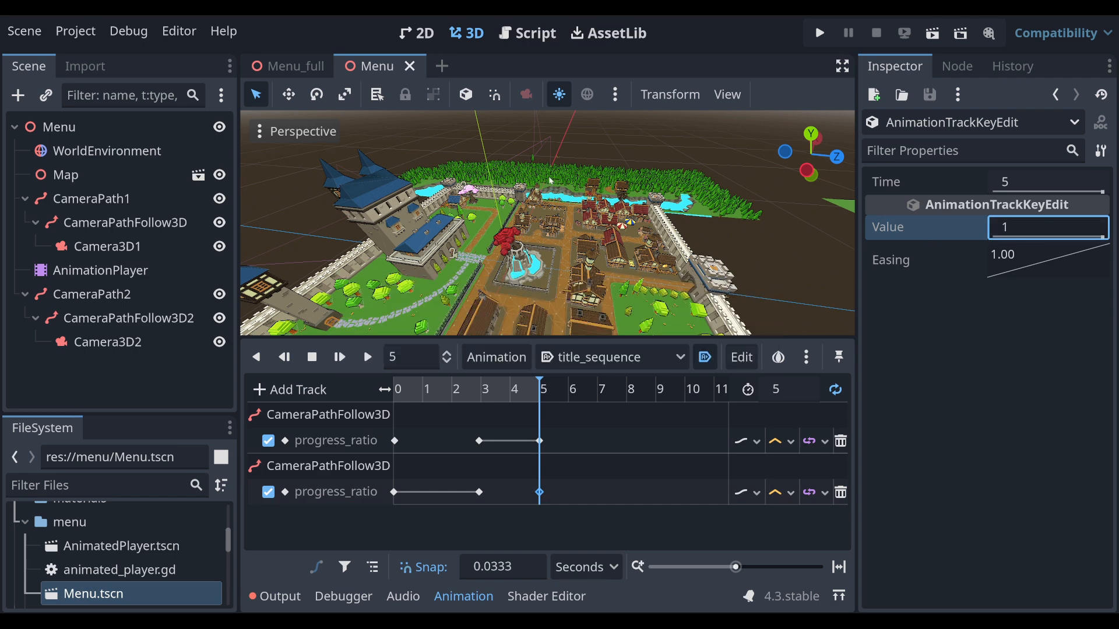
click(368, 357)
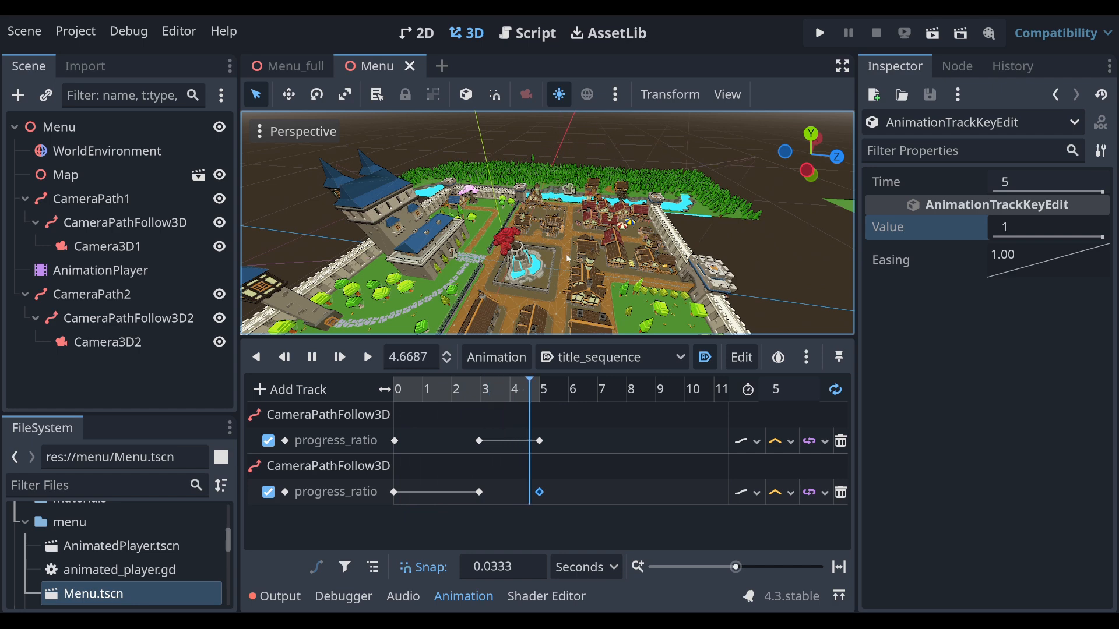
drag(355, 338, 350, 319)
Step: Add a property track that animates the current property of Camera3D2
click(287, 373)
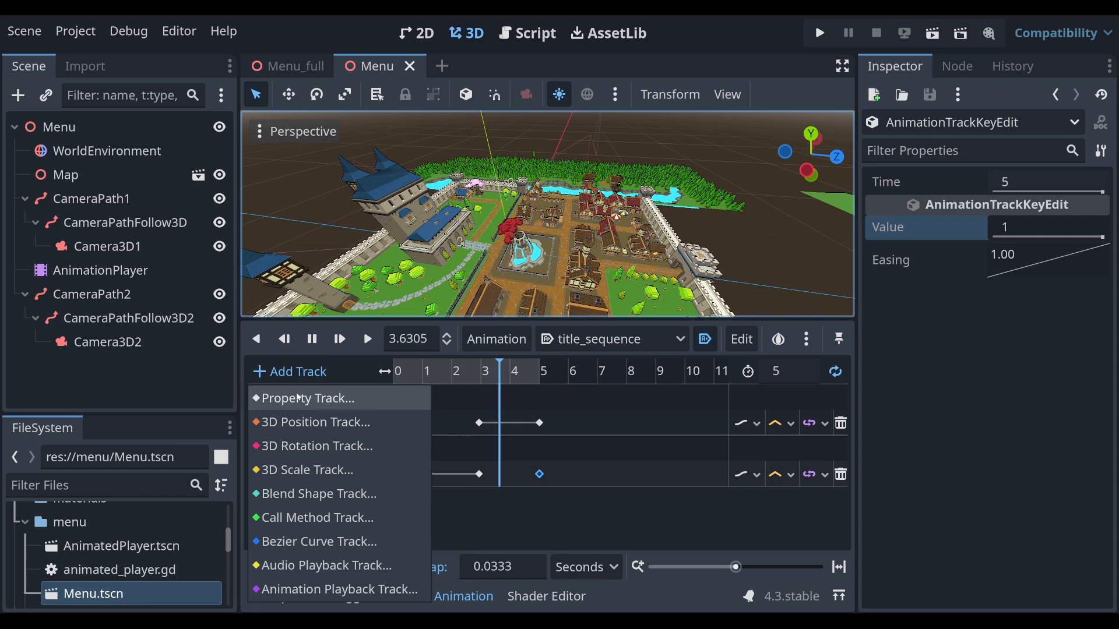
click(301, 398)
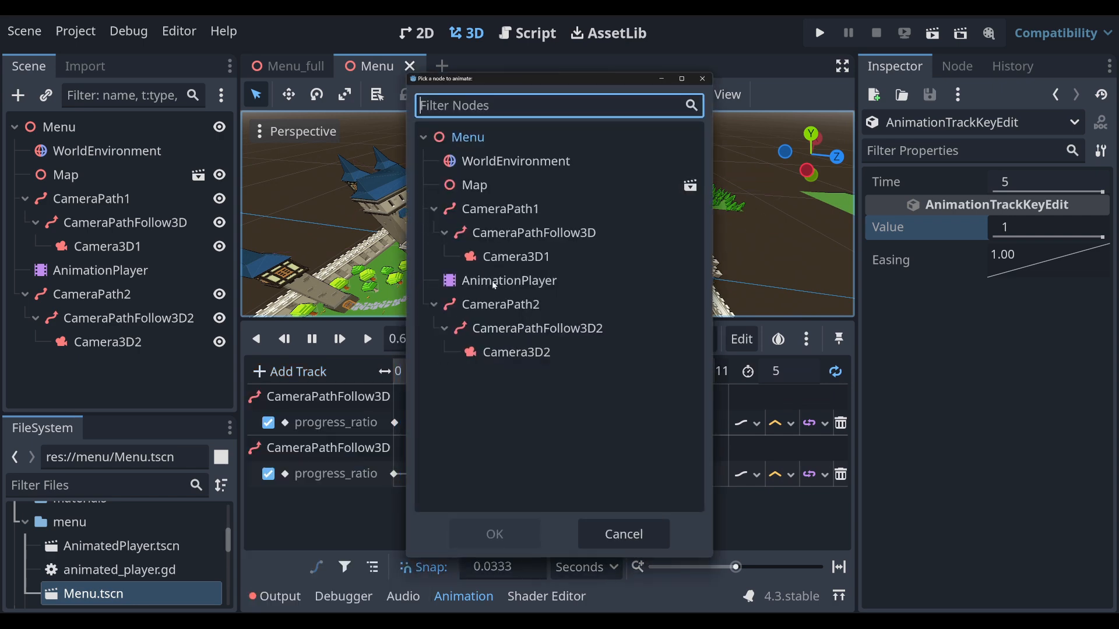
click(511, 357)
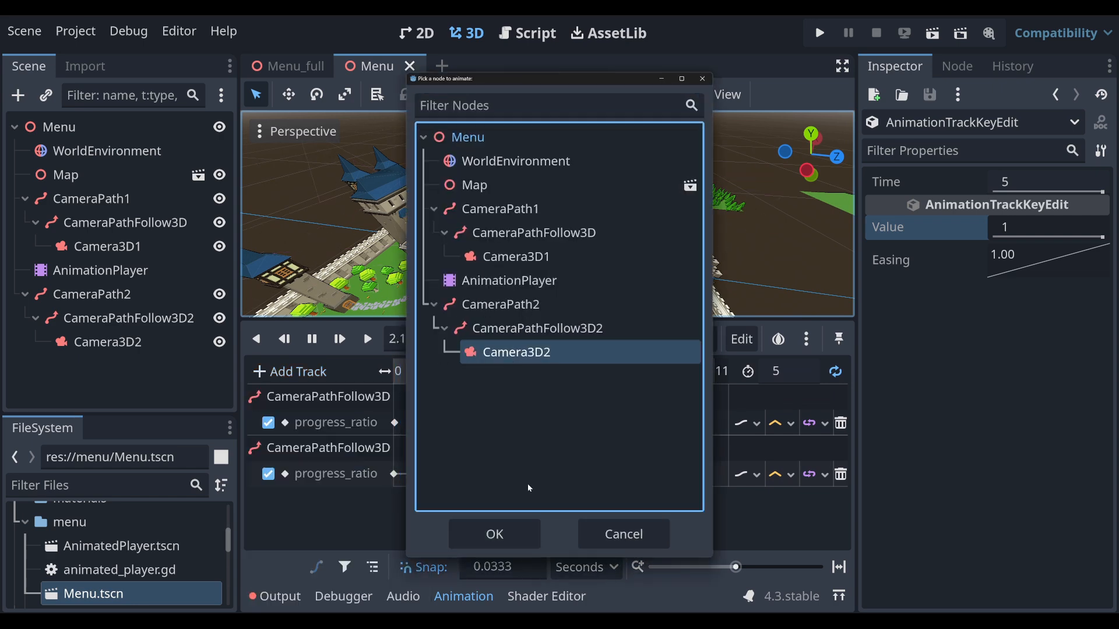
click(499, 533)
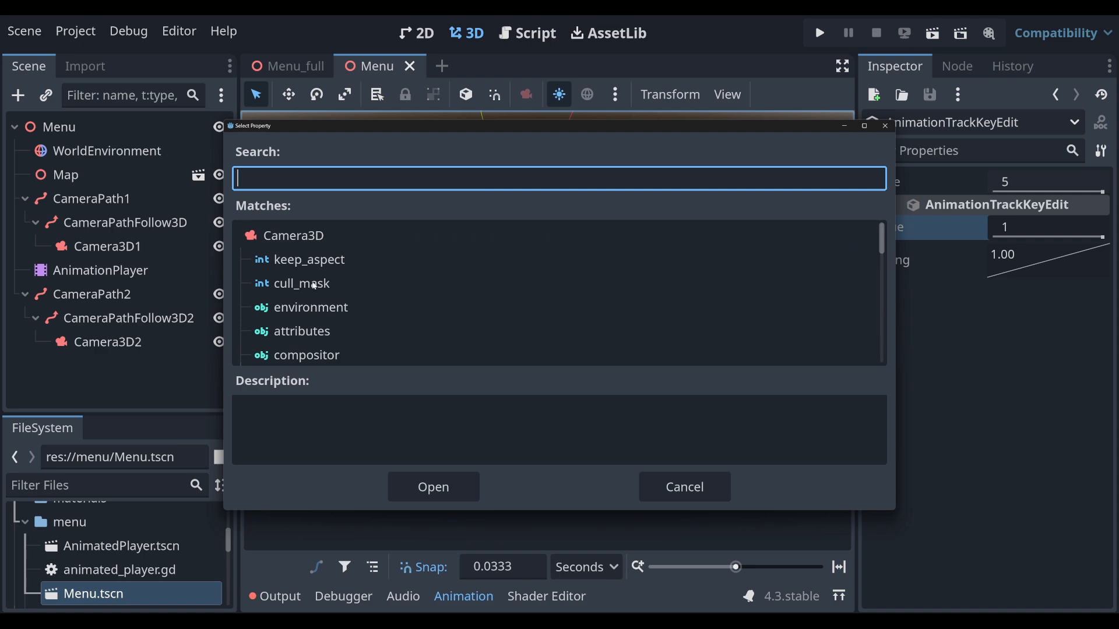
scroll(315, 285, down, 6)
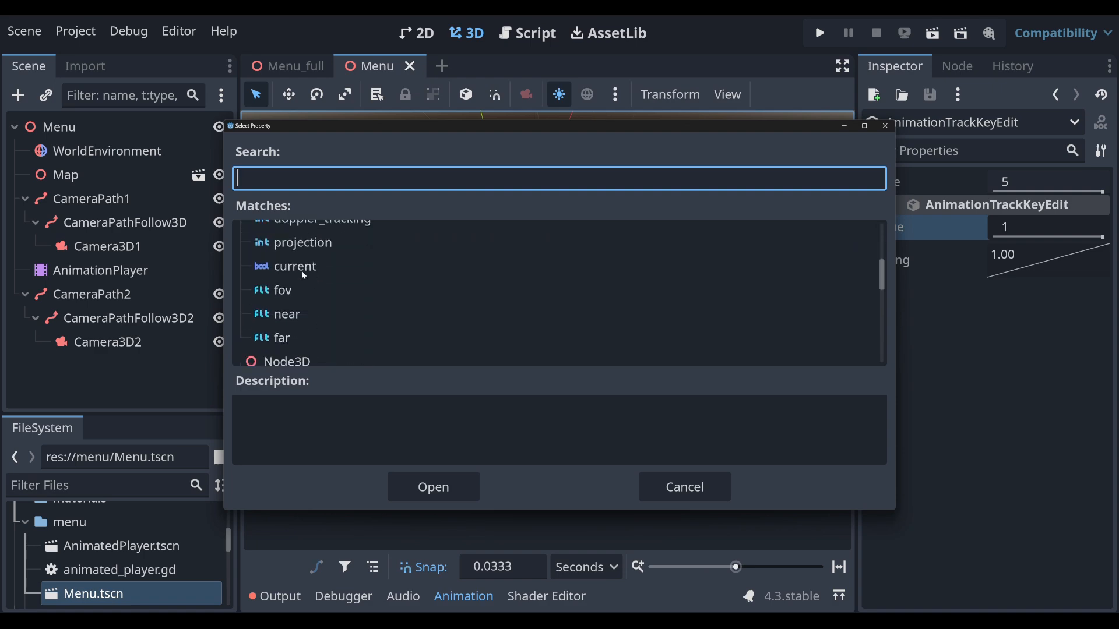
double_click(301, 270)
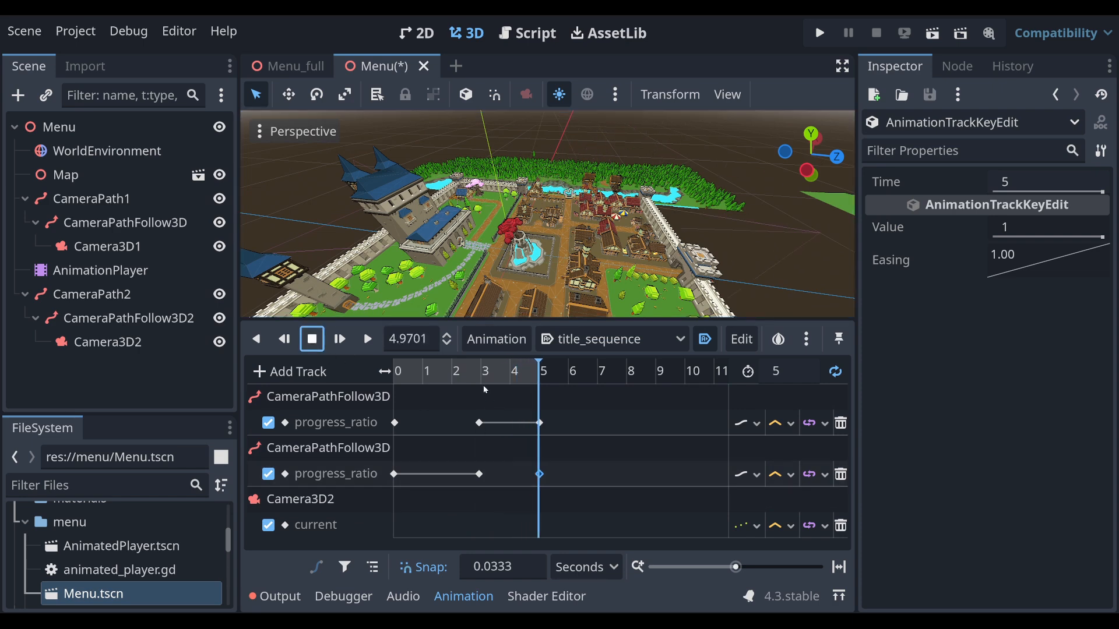
Step: Insert a keyframe on the Camera3D2 current track at 2.9333 seconds with its value on
drag(484, 383, 482, 382)
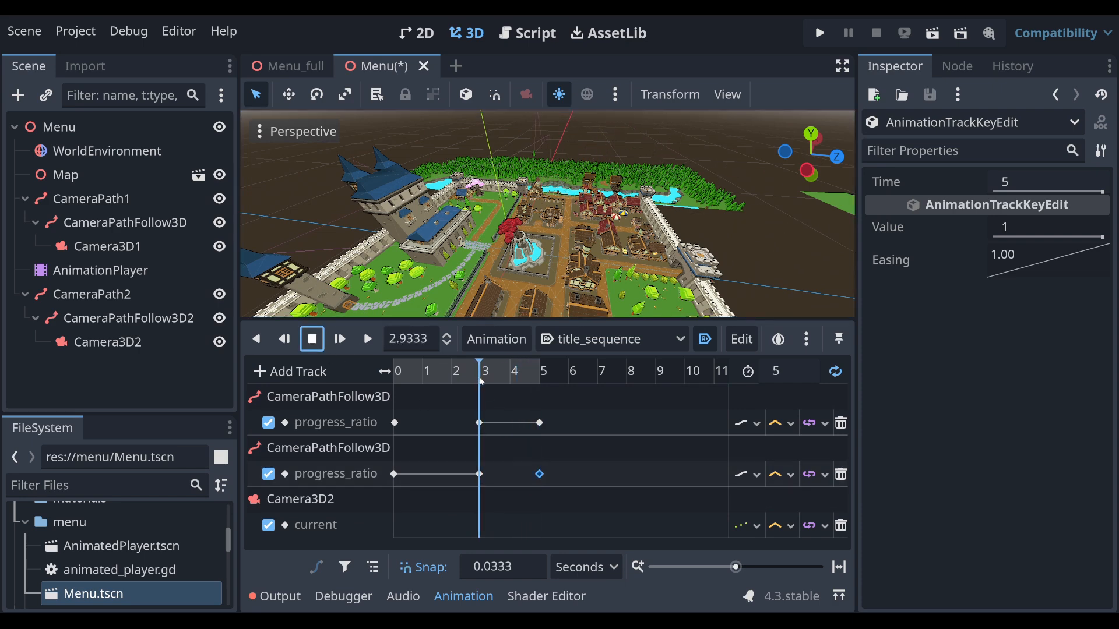
right_click(480, 525)
click(540, 442)
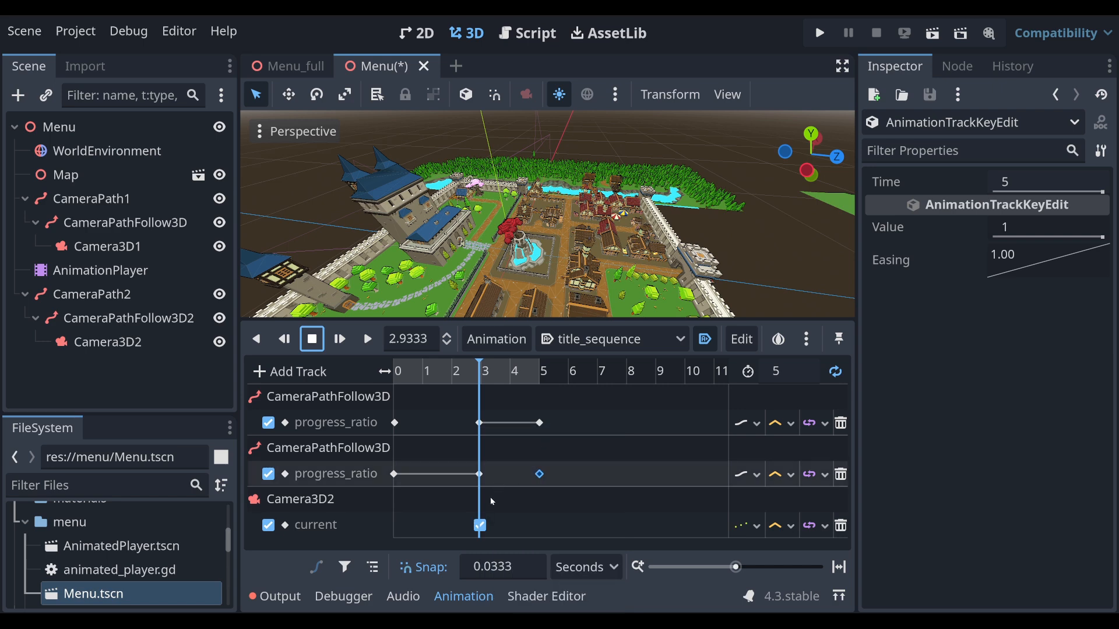
click(481, 526)
drag(483, 527, 479, 527)
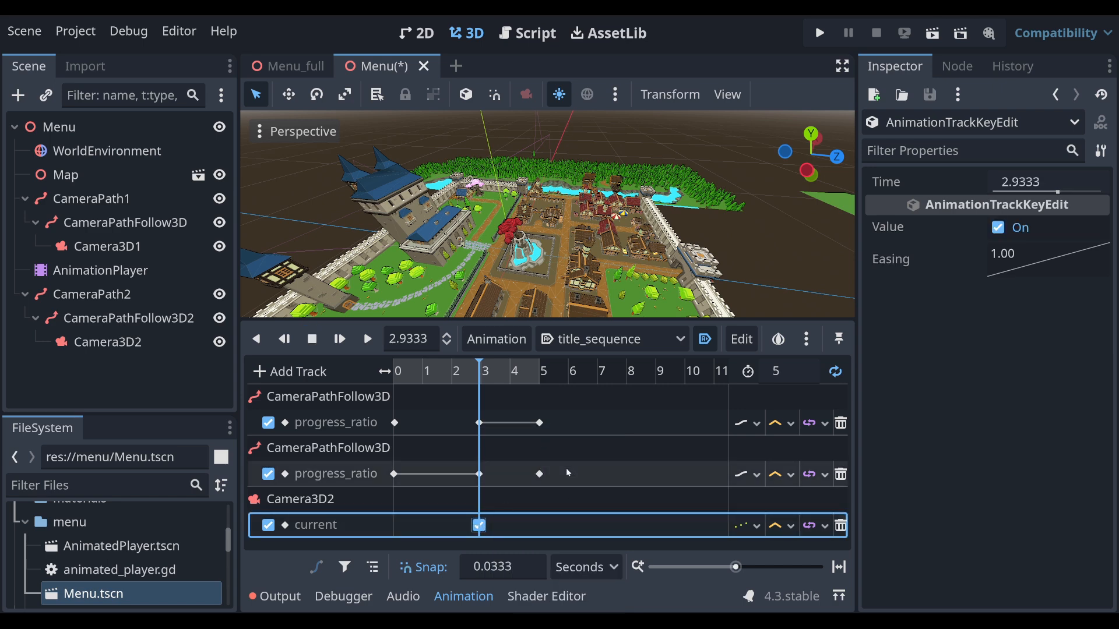
Step: Insert a keyframe on the Camera3D2 current track, set its time to 0 and turn its value off
right_click(406, 526)
click(436, 537)
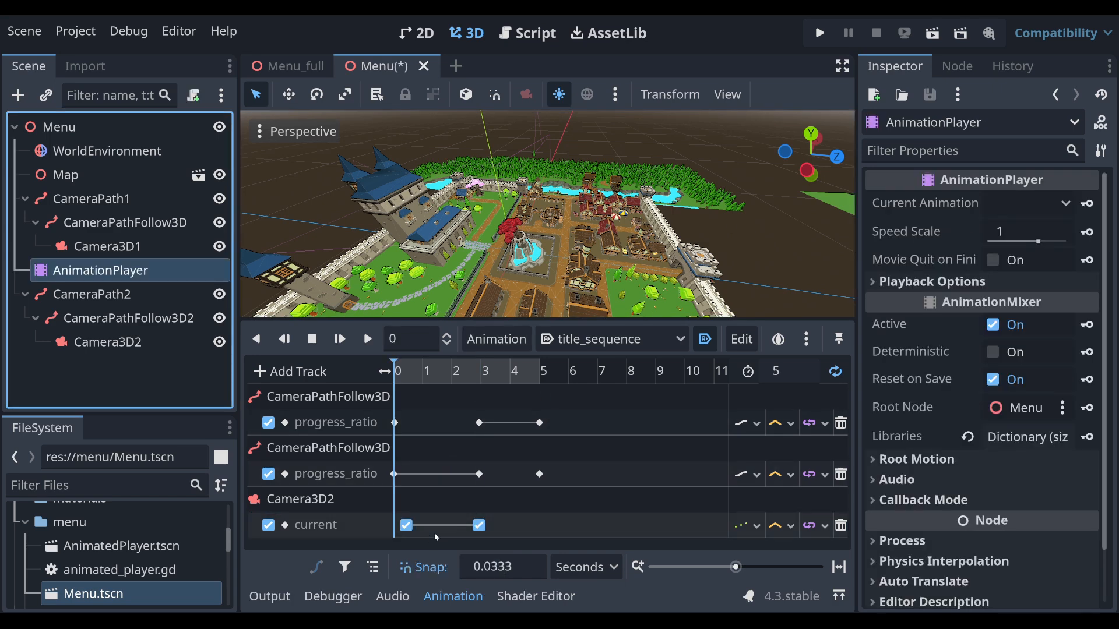
drag(409, 529, 395, 527)
click(1059, 182)
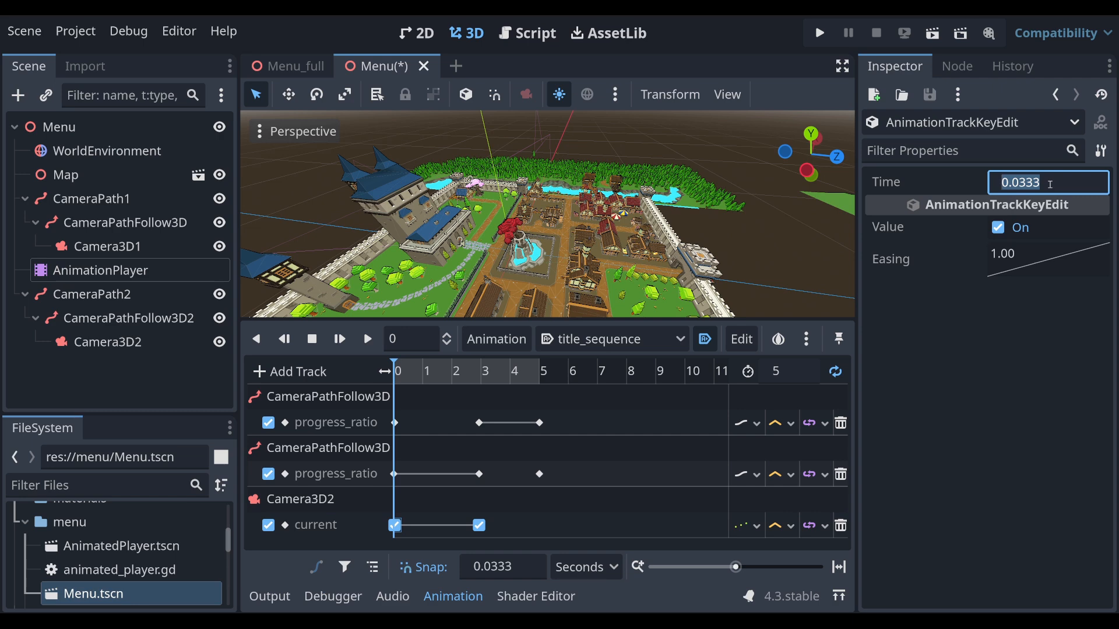
text(0)
key(Return)
click(406, 524)
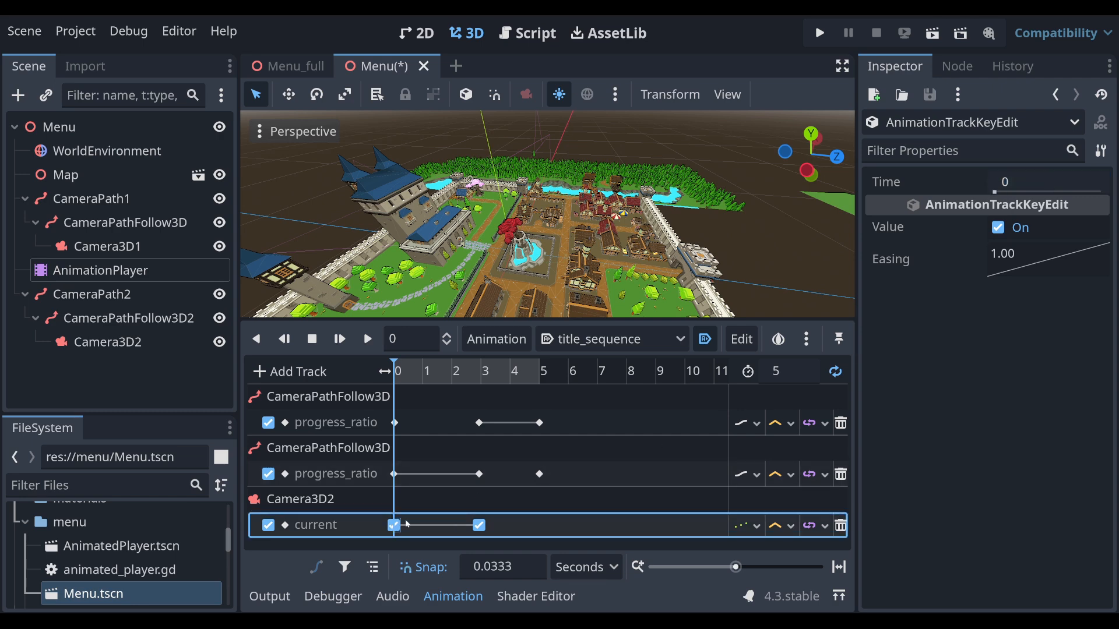
click(998, 228)
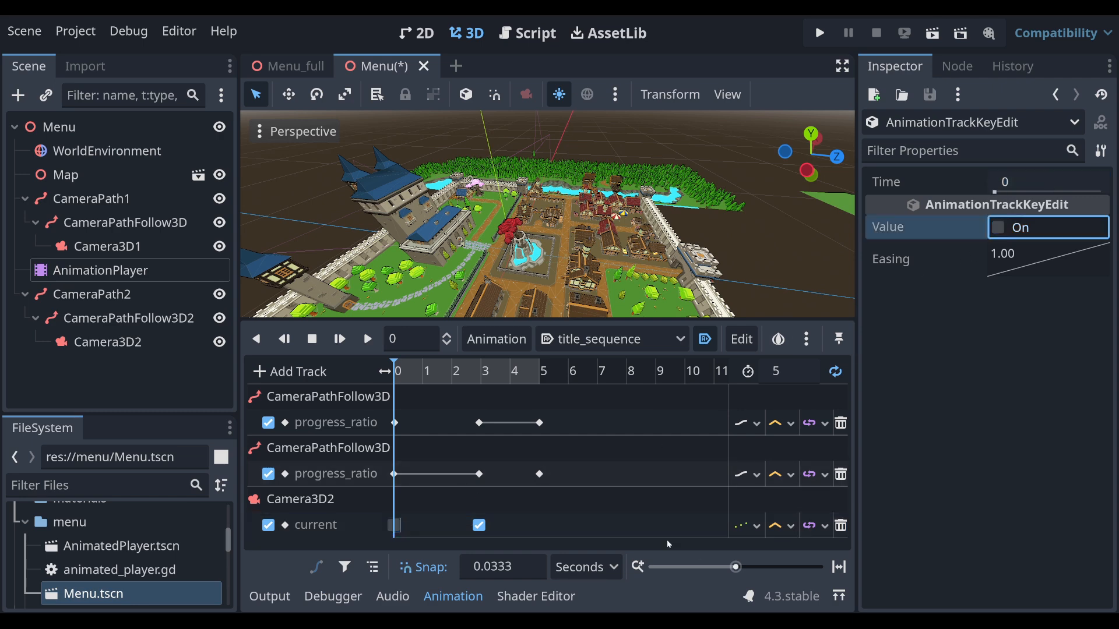
Step: Move the playhead to 4.9667 seconds, save the Menu scene and run it
click(536, 524)
click(539, 373)
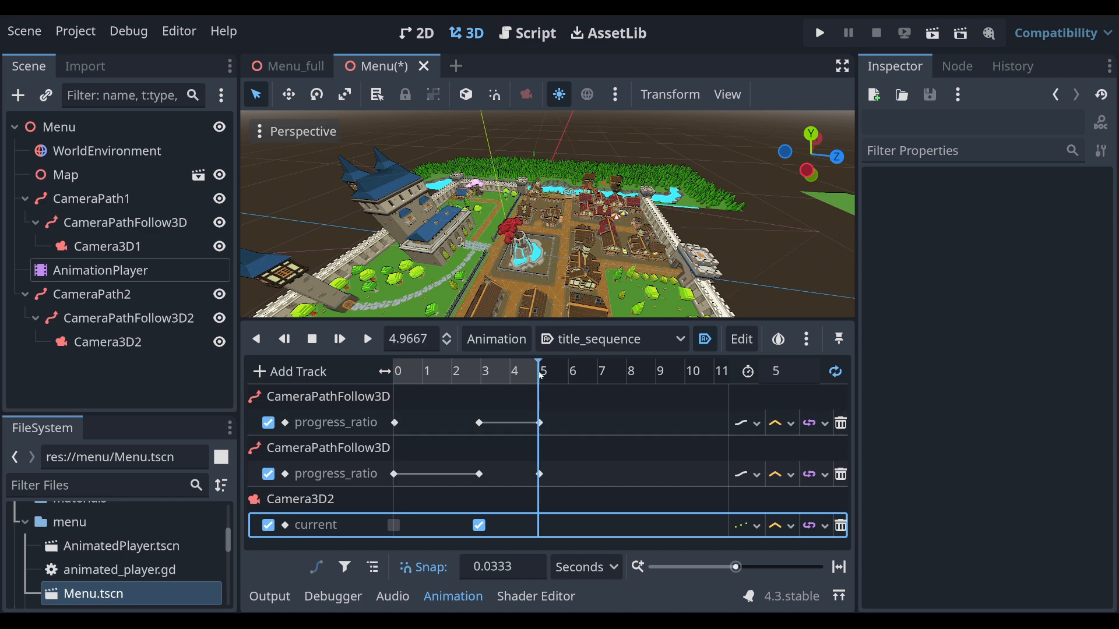
key(ctrl+s)
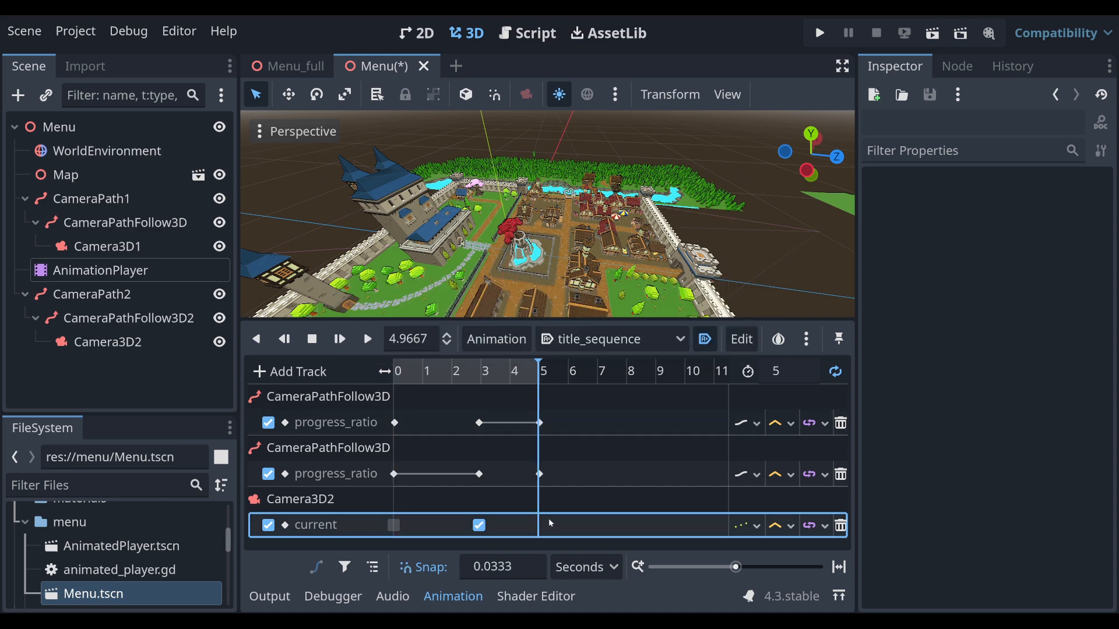
key(F6)
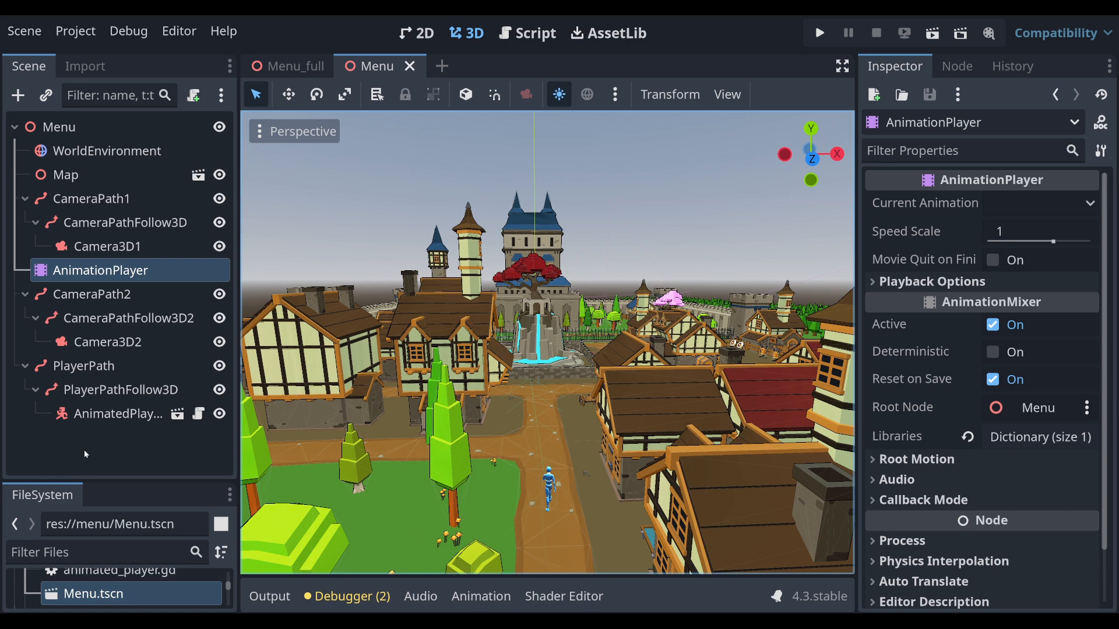
Step: Inspect the PlayerPath, PlayerPathFollow3D and AnimatedPlayer nodes and their properties
click(81, 368)
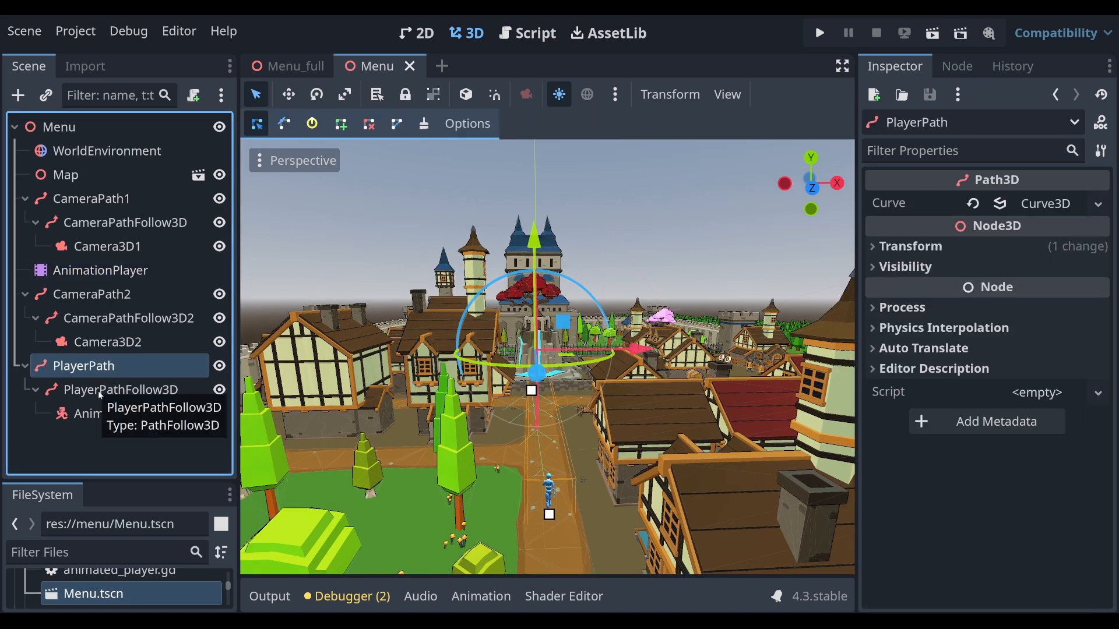
click(82, 390)
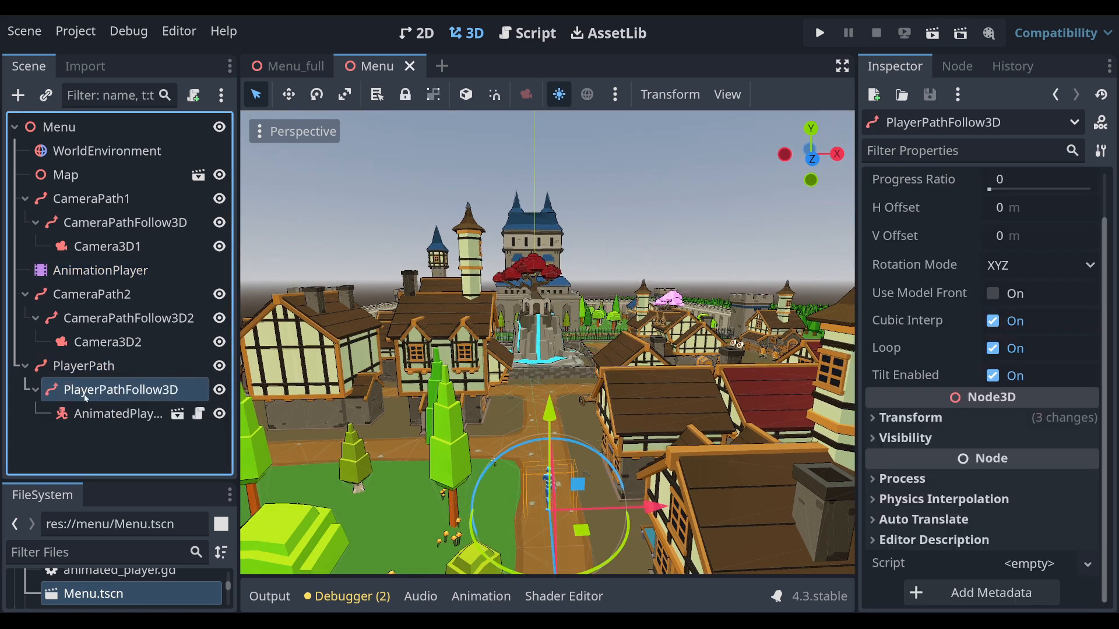
click(110, 414)
click(102, 438)
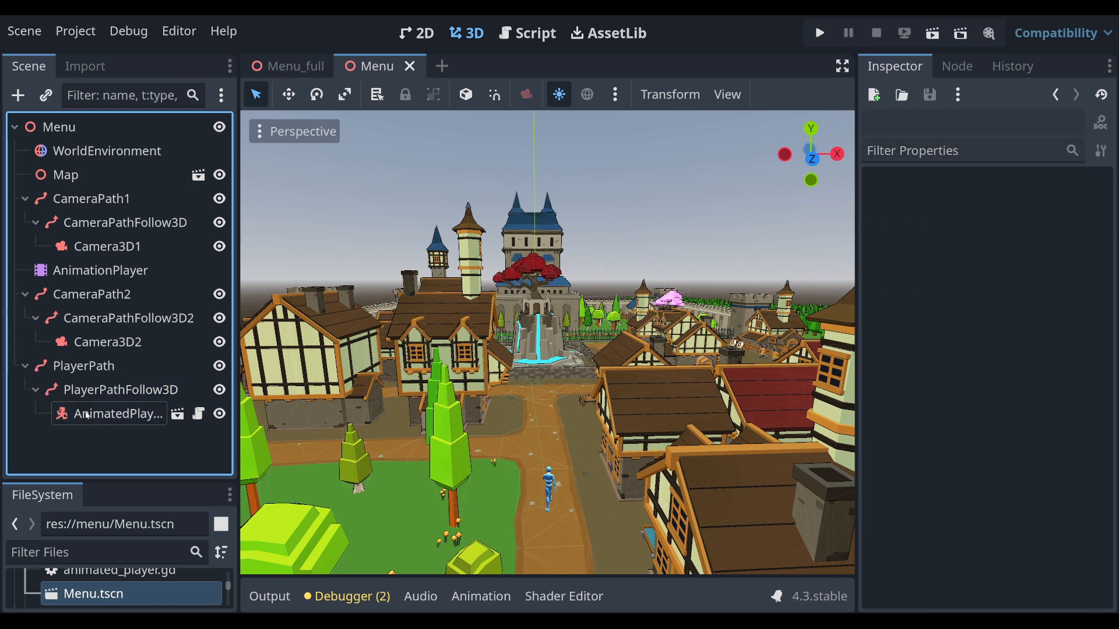
click(88, 416)
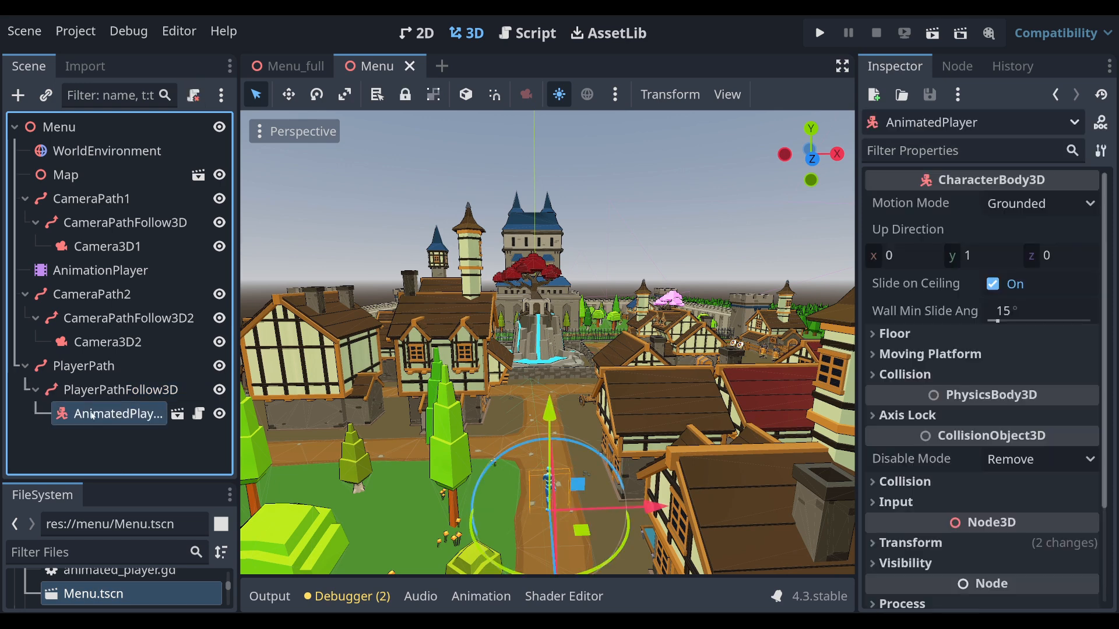
Step: Review the player's progress_ratio and function-call tracks in the title_sequence animation and run the Menu scene
click(646, 216)
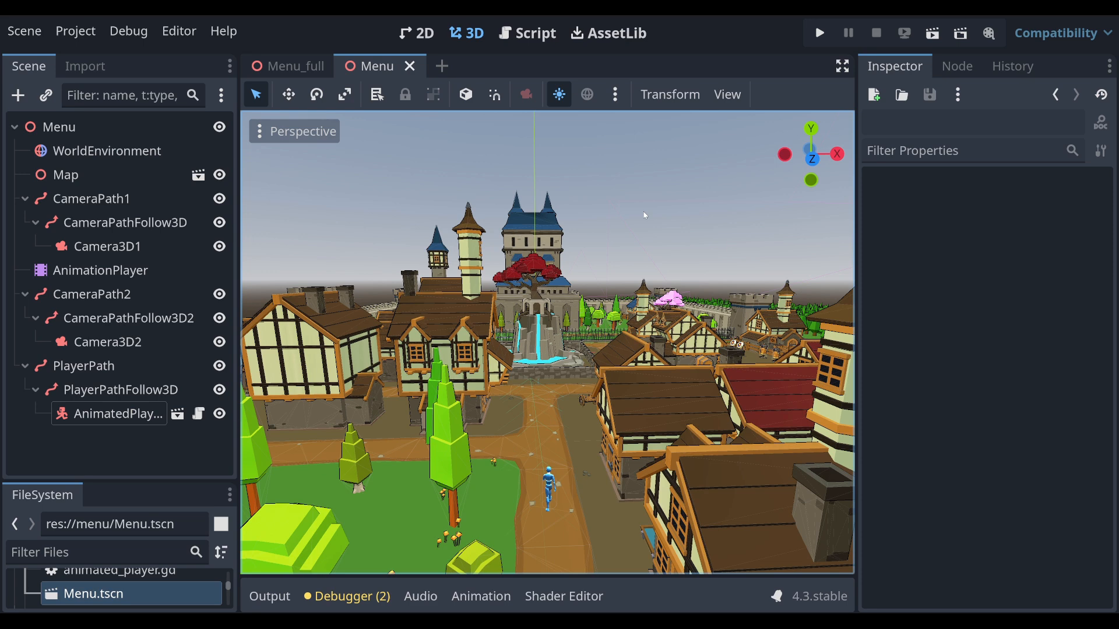
key(alt+n)
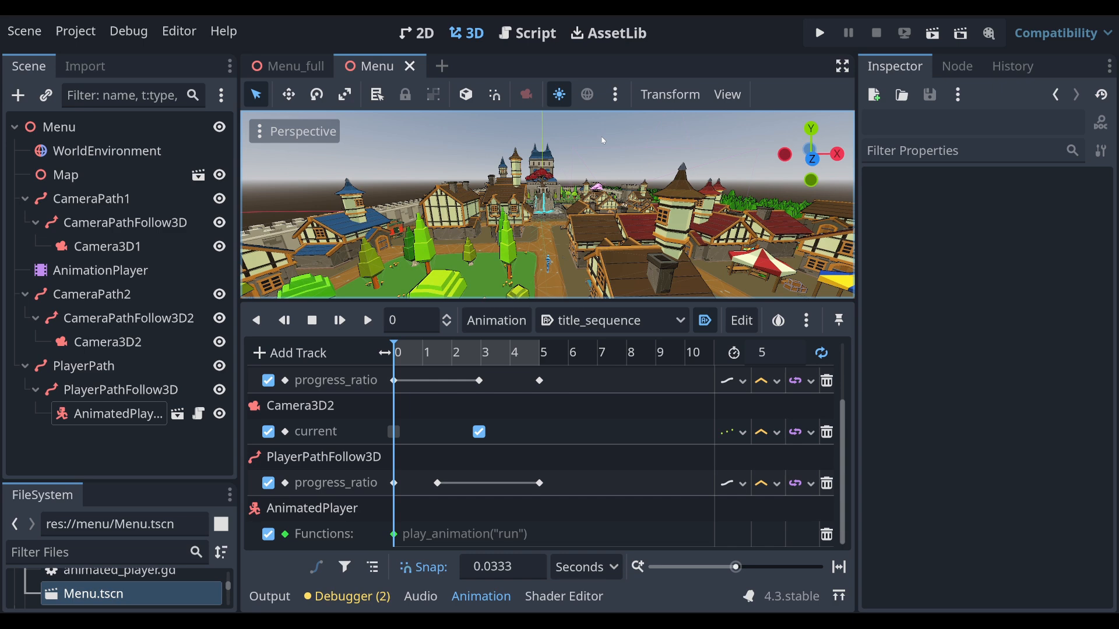
key(F6)
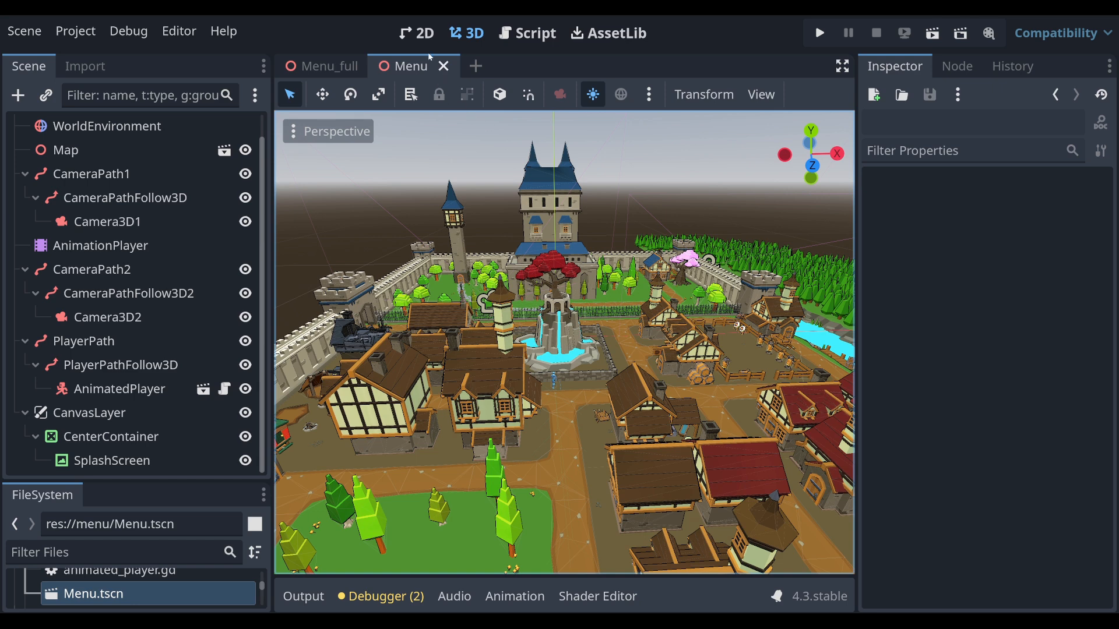
Step: Examine the CanvasLayer, CenterContainer and SplashScreen nodes and their properties in the 2D workspace
click(416, 33)
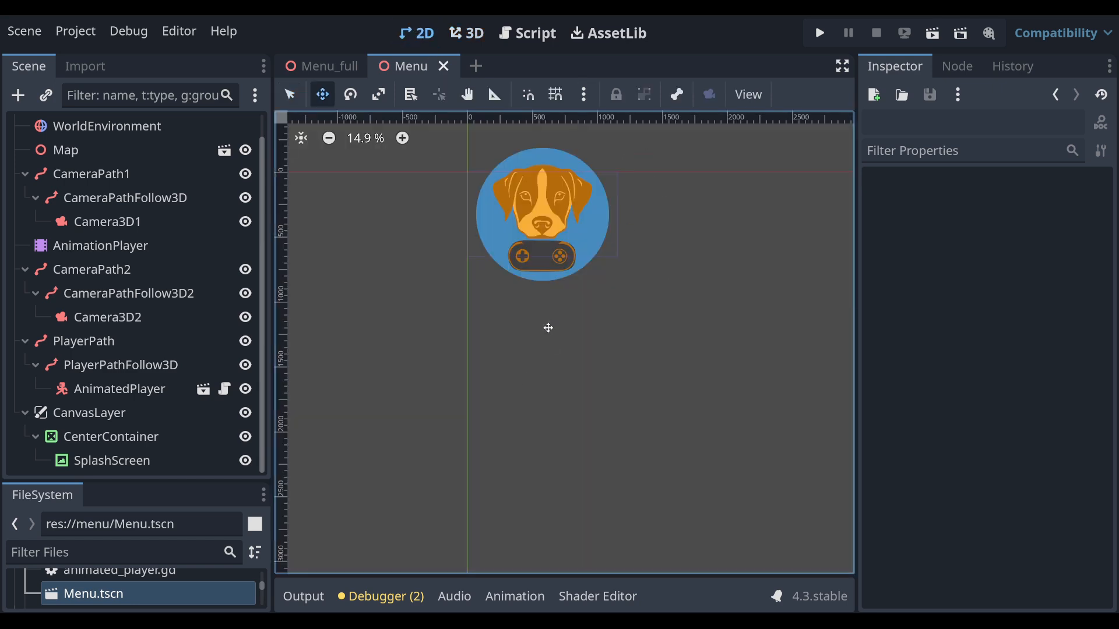
click(87, 415)
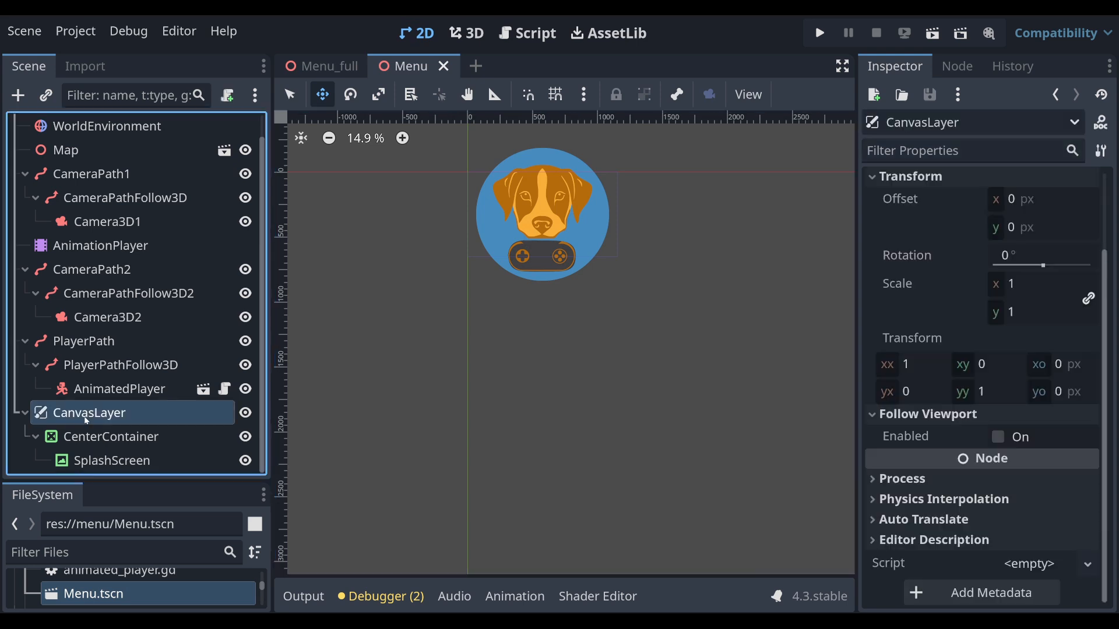
click(81, 438)
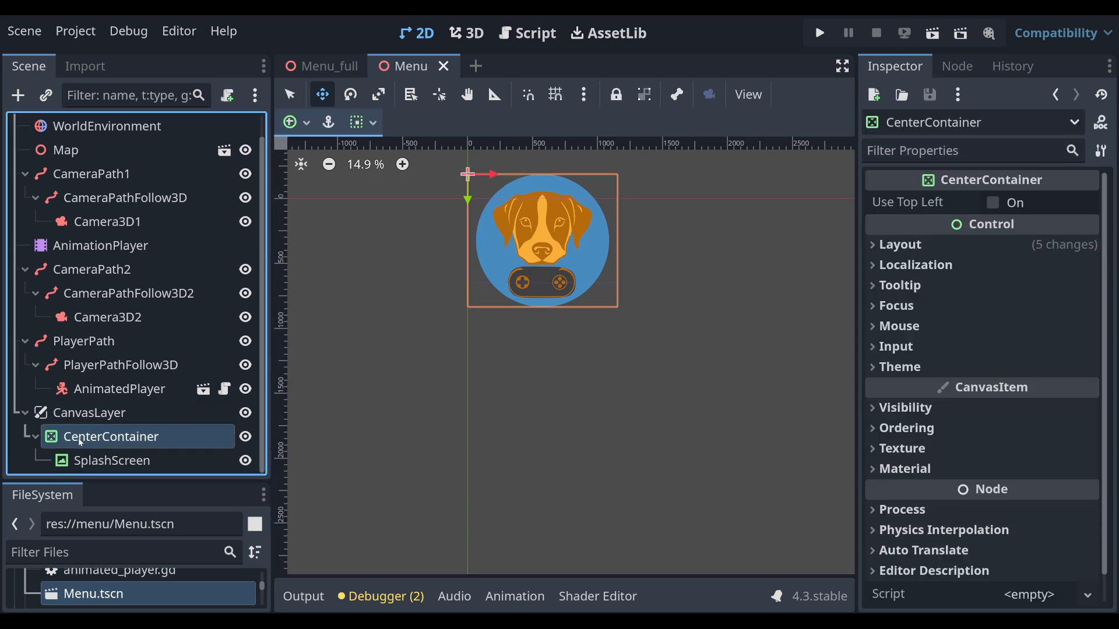
click(81, 461)
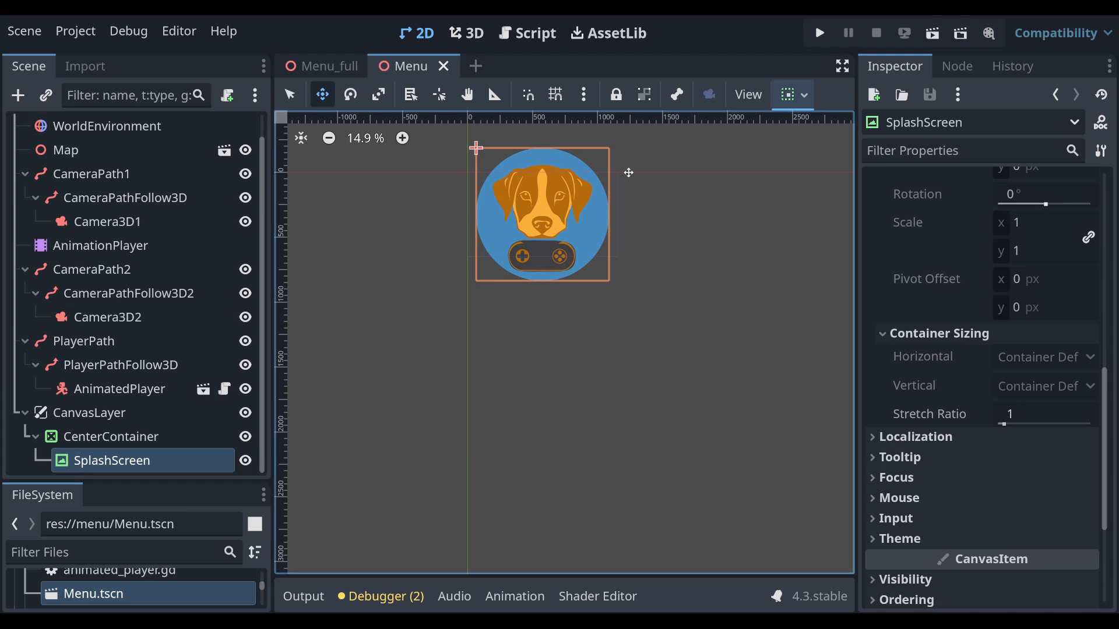
click(146, 436)
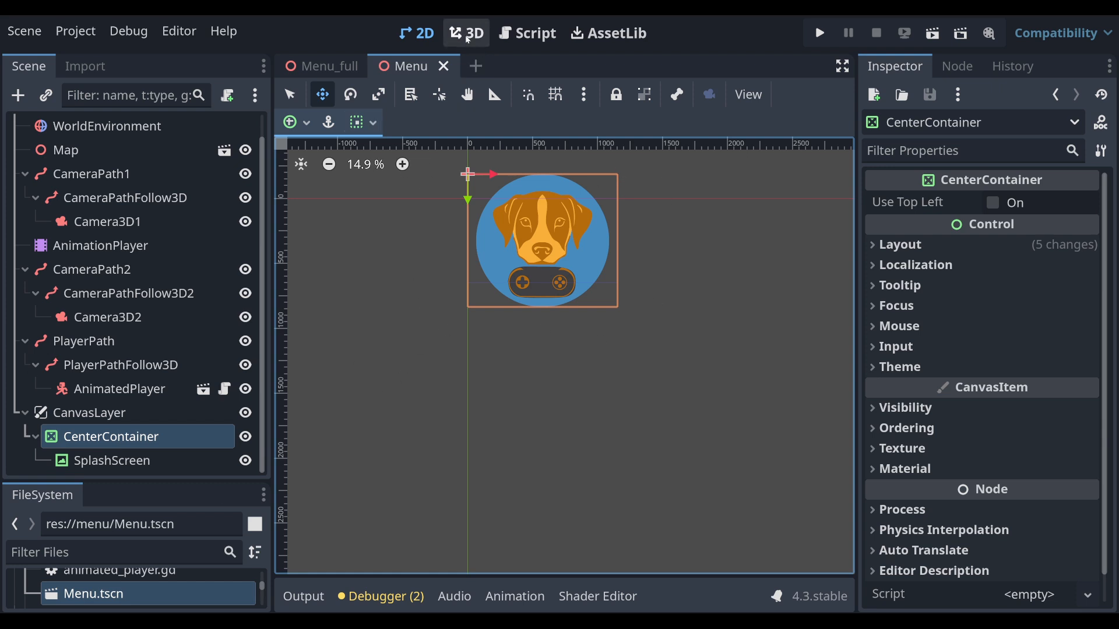
Step: Open the AnimationPlayer's title_sequence in the 3D workspace and make more room for its tracks
click(96, 247)
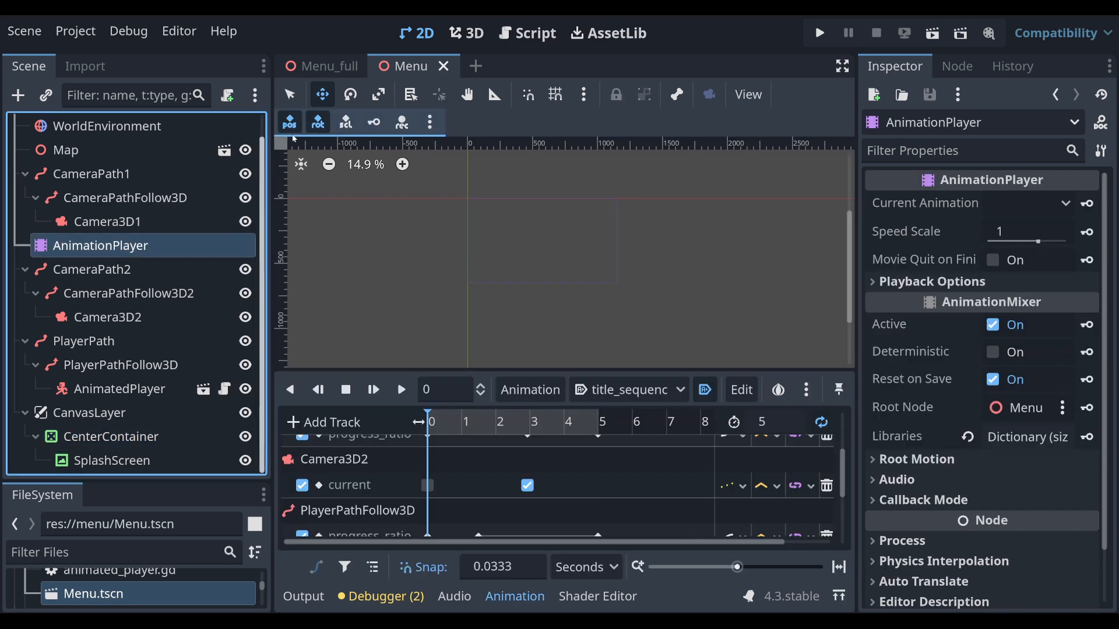
click(472, 33)
drag(582, 369, 581, 239)
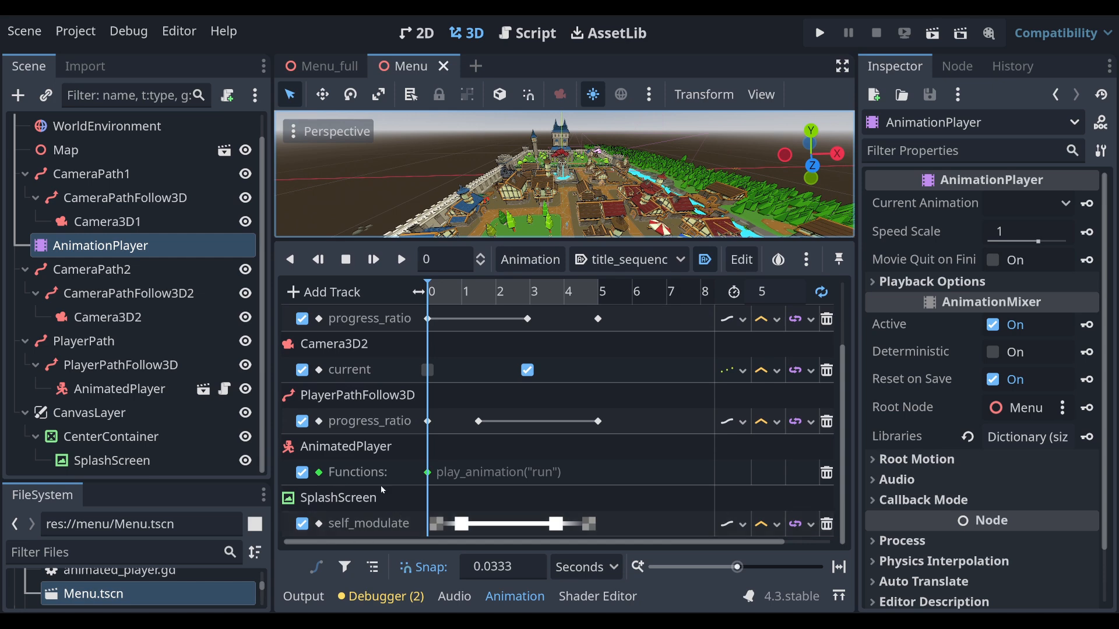
Step: Inspect the colour and alpha of the first keyframe on the SplashScreen self_modulate track
click(441, 526)
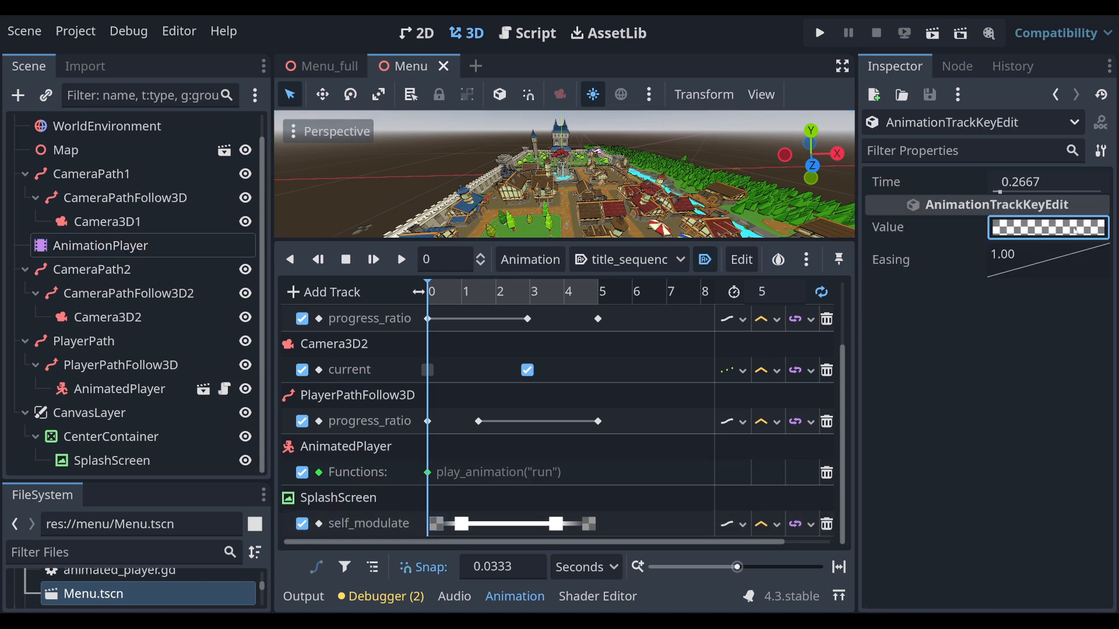
click(1028, 228)
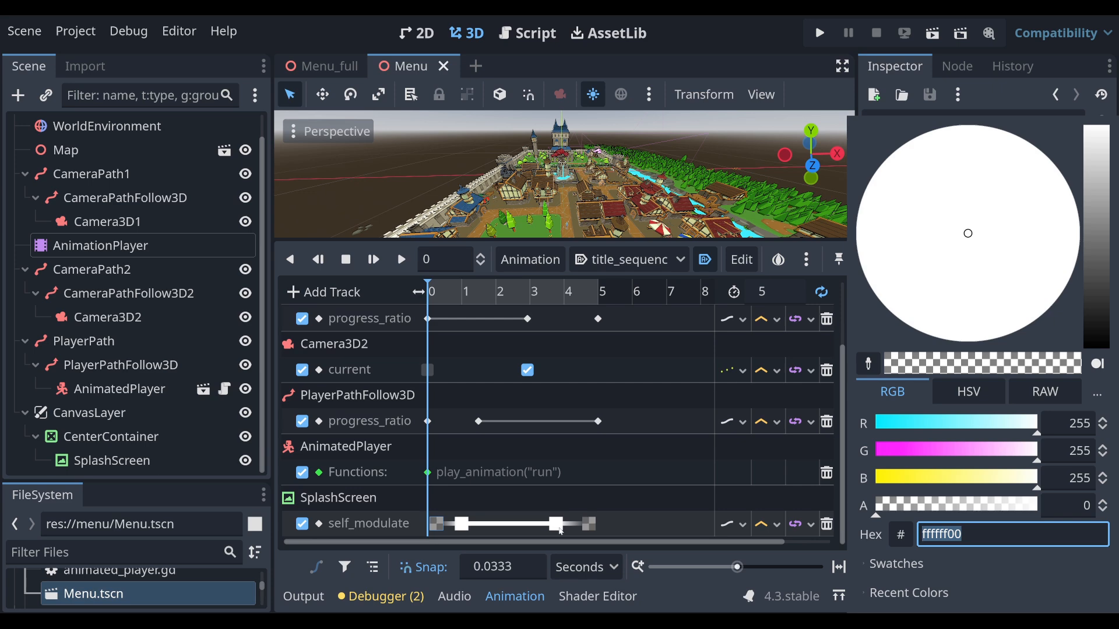
click(683, 147)
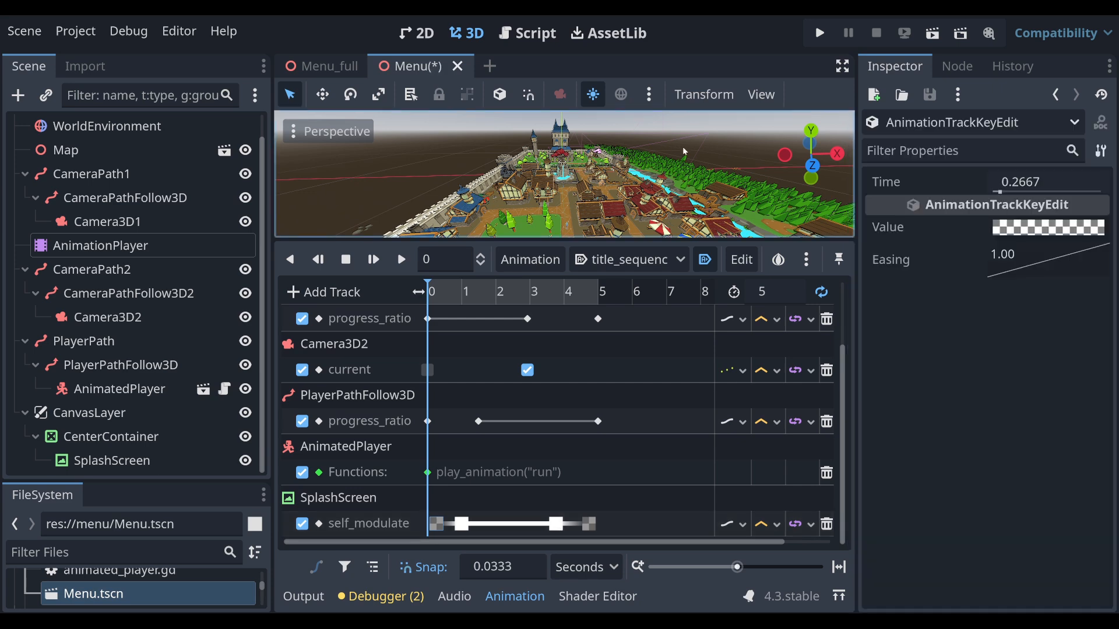
Step: Save the Menu scene and run it to preview the complete title sequence
click(683, 147)
key(ctrl+s)
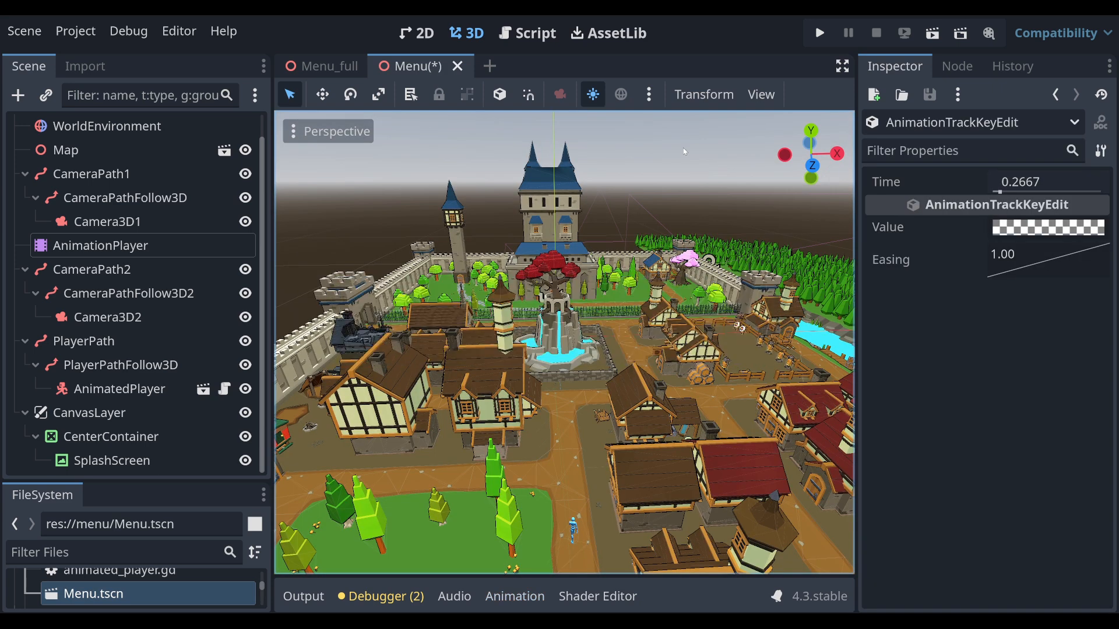
key(F6)
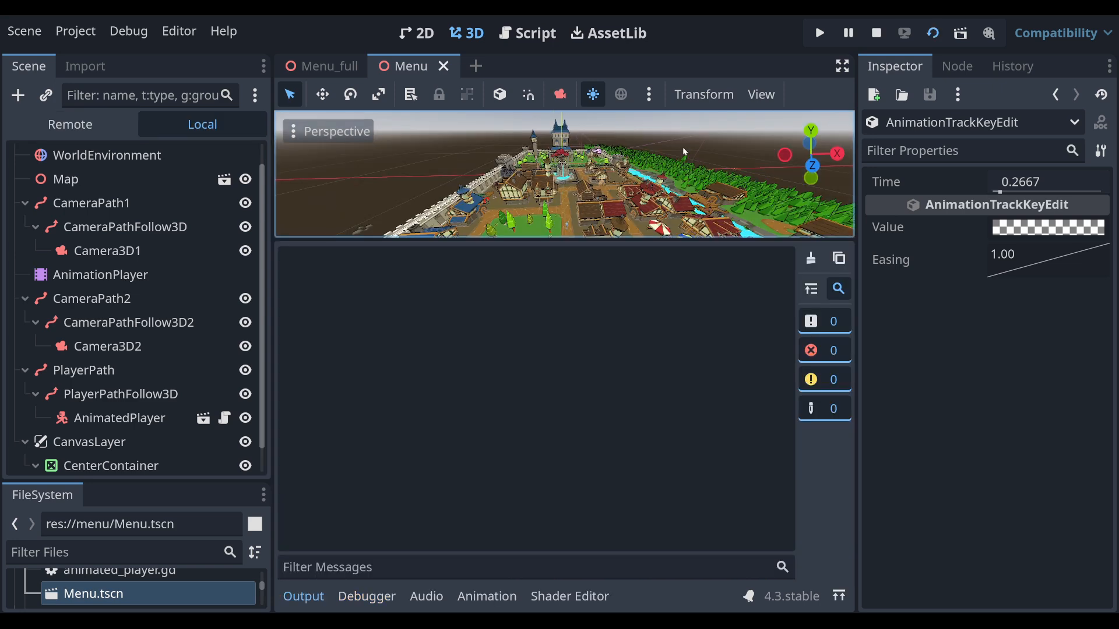